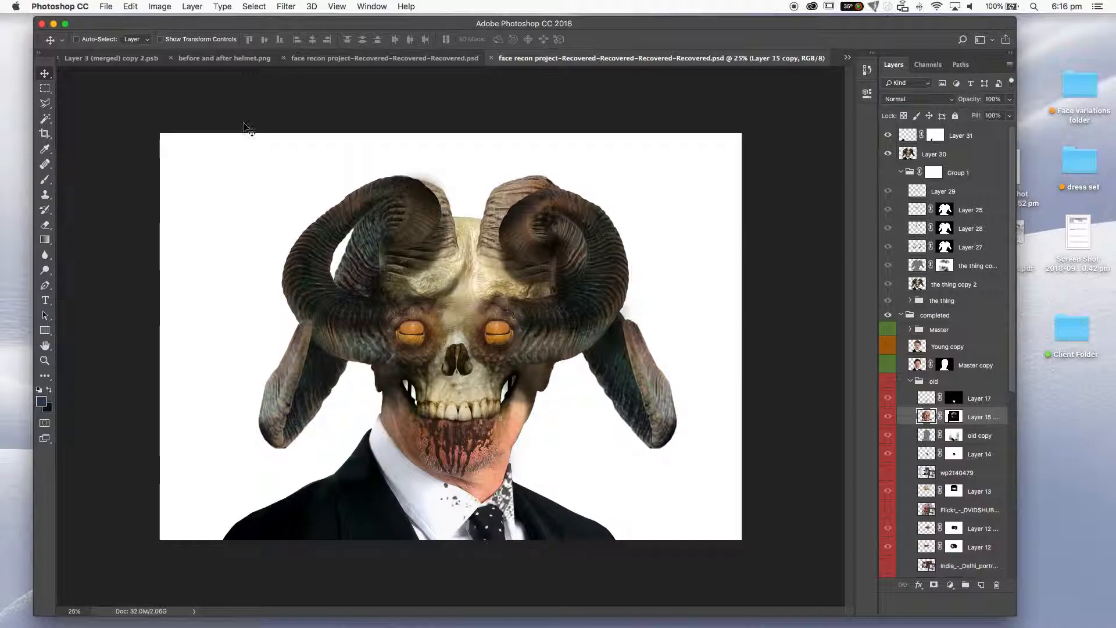
- Widen the application window, and collapse the completed group and Group 1 in the layer stack
left_click_drag(307, 24, 297, 21)
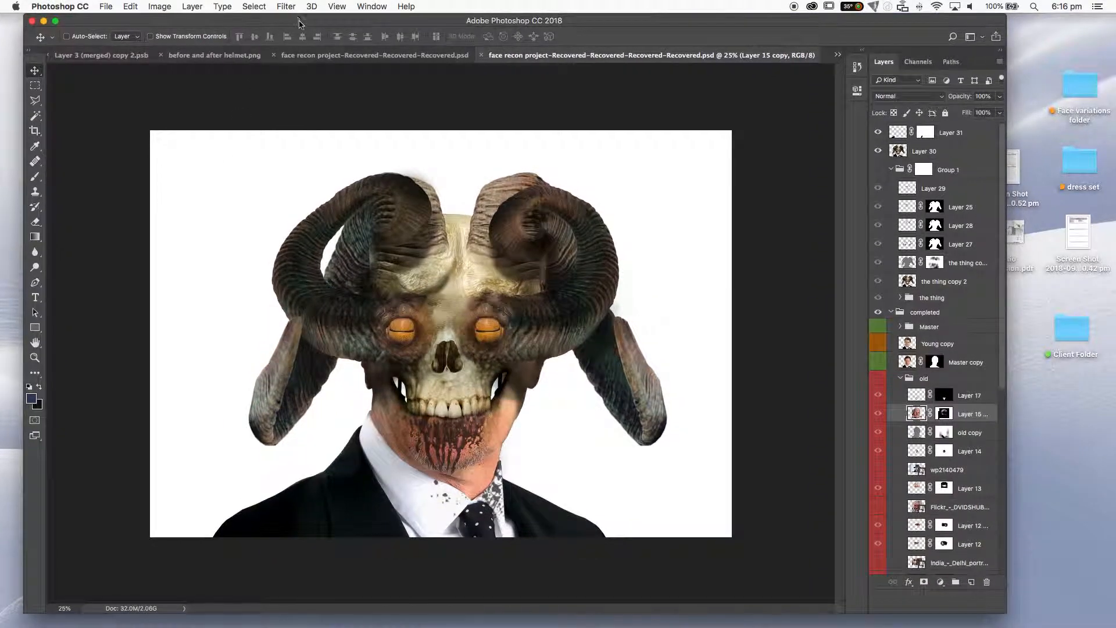
left_click_drag(999, 610, 1041, 615)
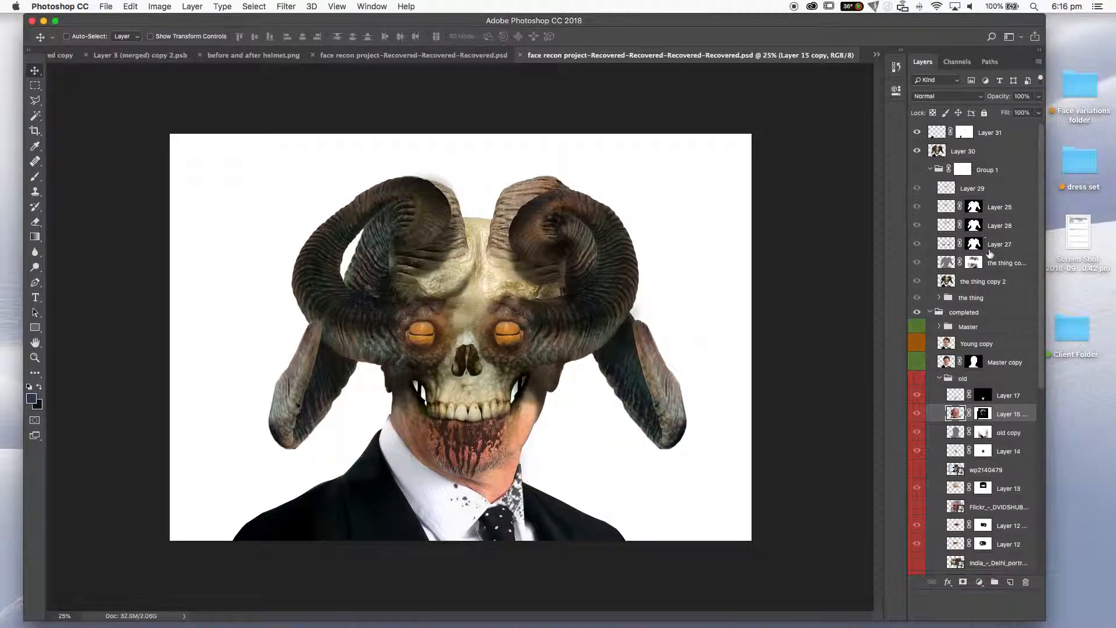
scroll(990, 255, "down", 10)
scroll(973, 291, "up", 10)
left_click(929, 312)
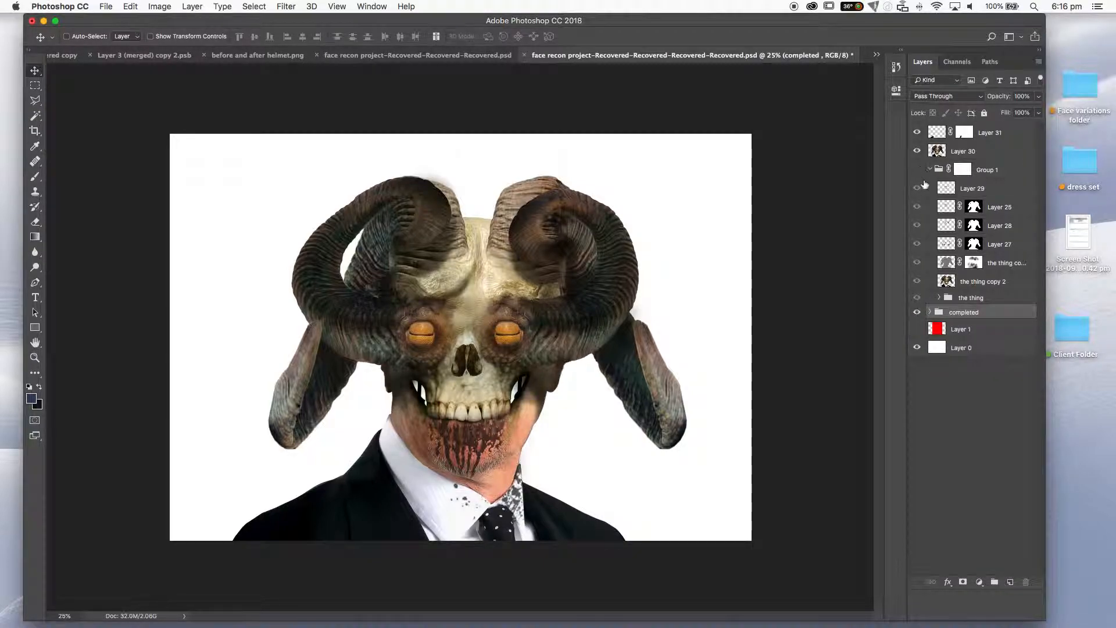
left_click(929, 169)
left_click(929, 170)
left_click(930, 169)
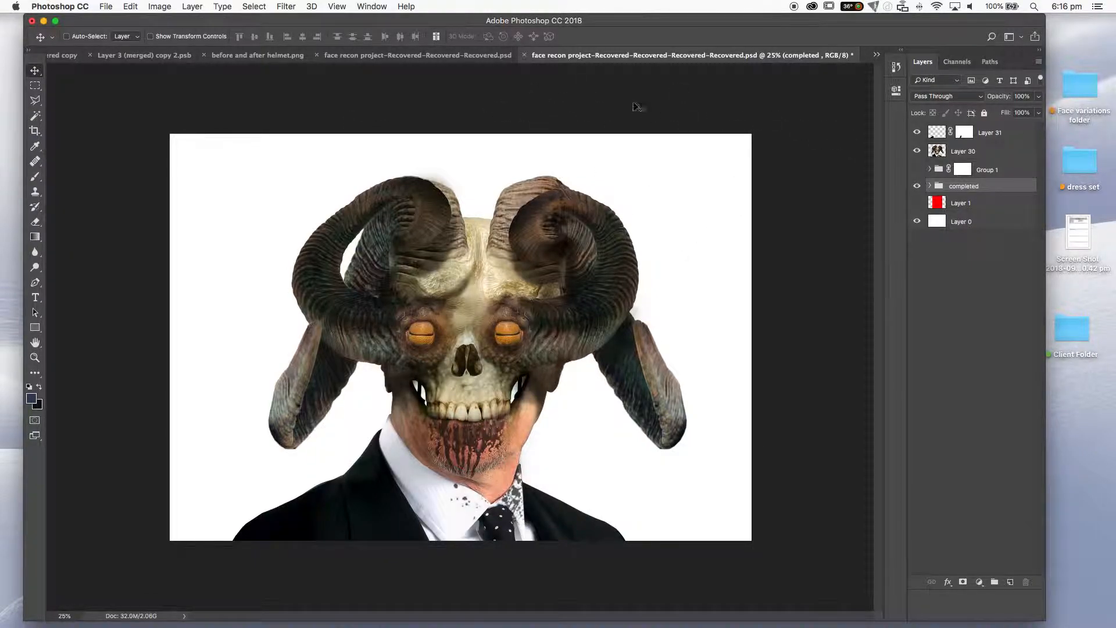
- Compare Layer 31, Layer 30 and Group 1 by switching their visibility, and hide Layer 30
left_click(915, 132)
left_click(915, 133)
left_click(917, 151)
left_click(917, 151)
left_click(917, 169)
left_click(918, 169)
left_click(917, 151)
- Hide Group 1 and Layer 31, and show the old subgroup inside the completed group after previewing Master
left_click(930, 186)
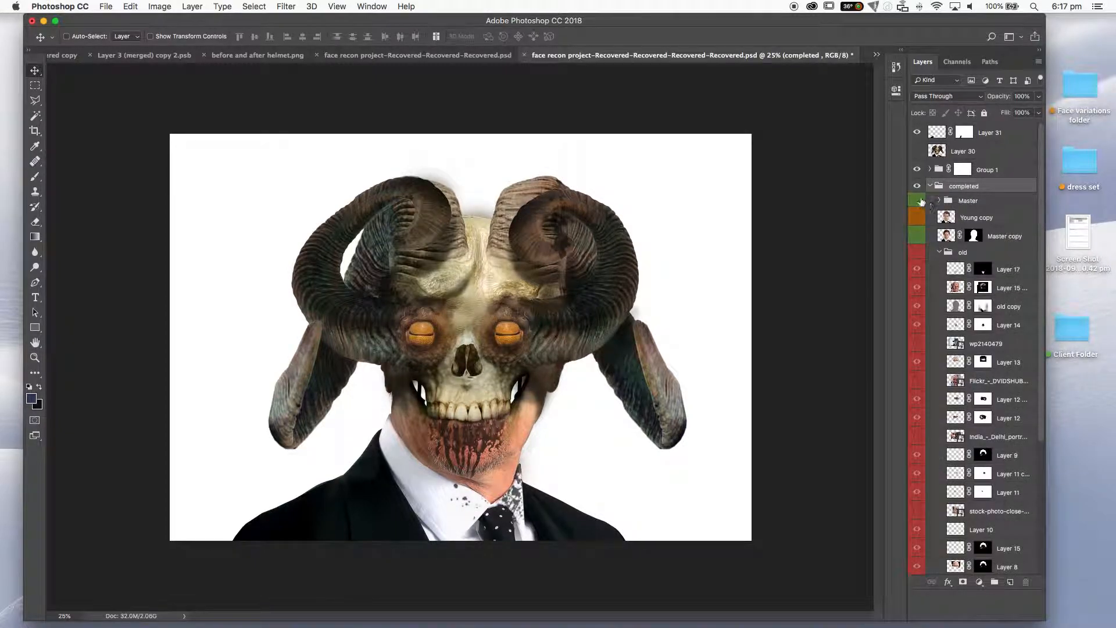
left_click(917, 170)
left_click(916, 132)
left_click(917, 201)
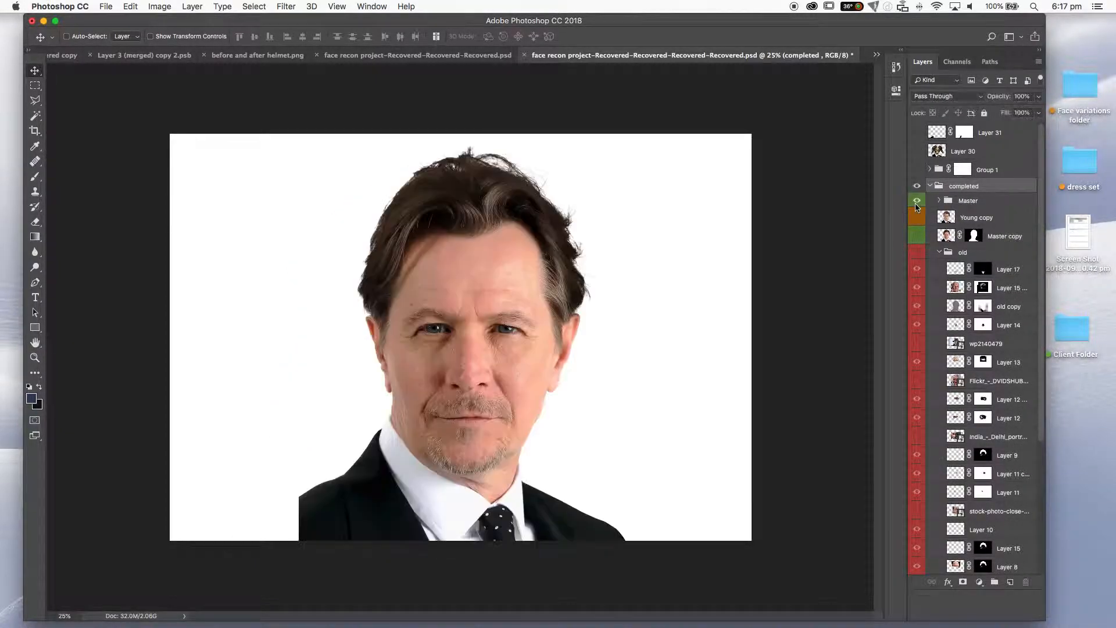
left_click(917, 201)
left_click(914, 252)
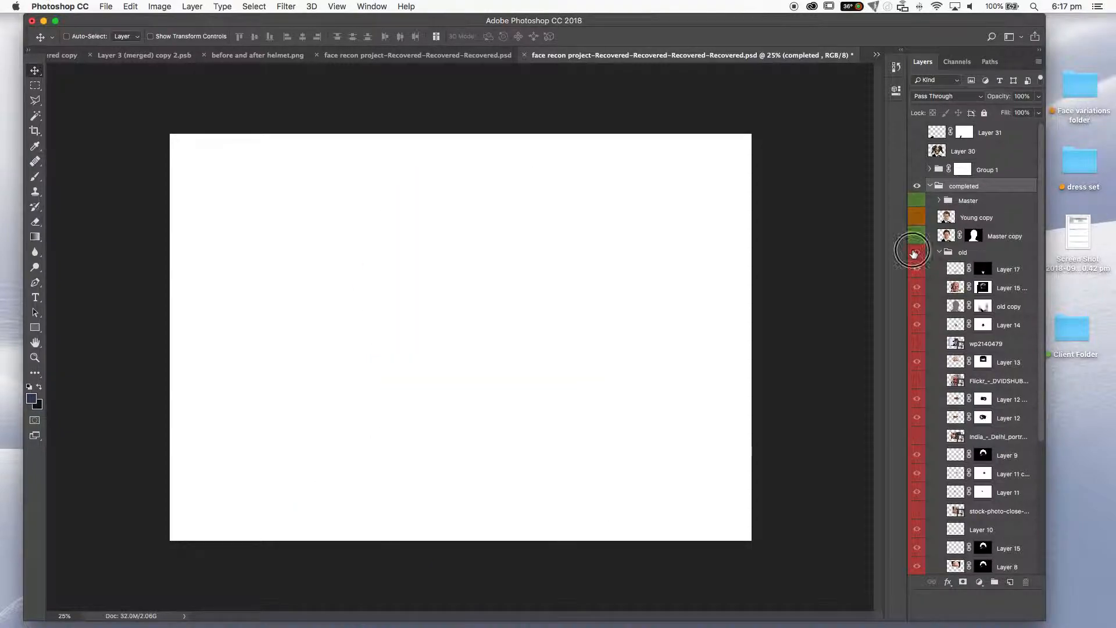
- Preview the face without Layer 15 copy in the old group, and hide Layer 17
left_click(914, 289)
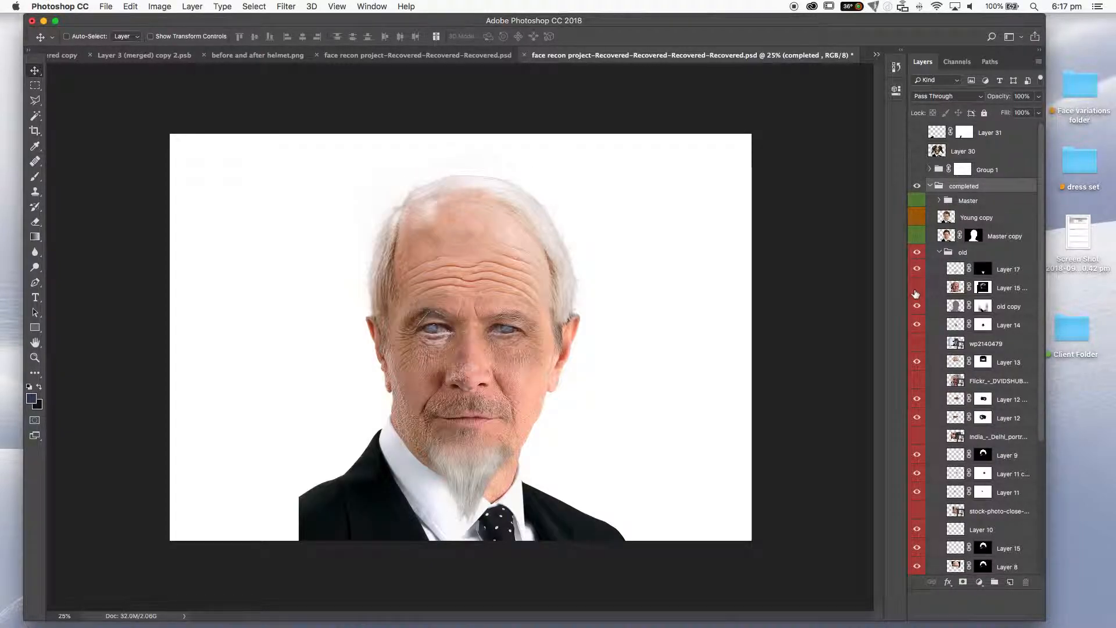
left_click(917, 287)
left_click(917, 269)
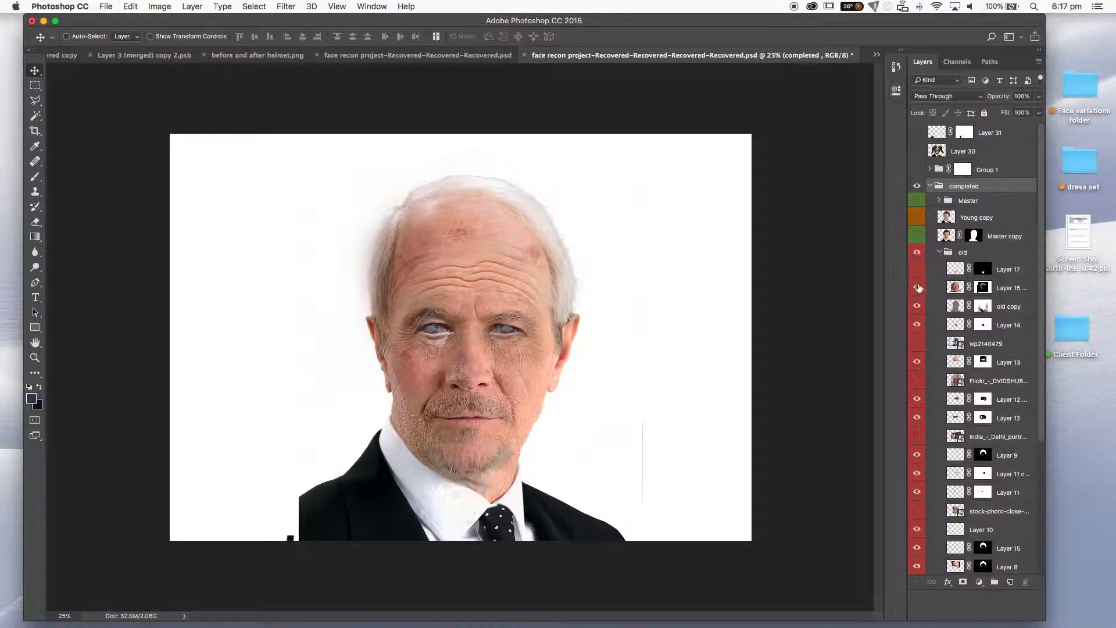
- Switch individual detail layers in the old group off and back on to examine their effect on the face
left_click(917, 401)
left_click(917, 402)
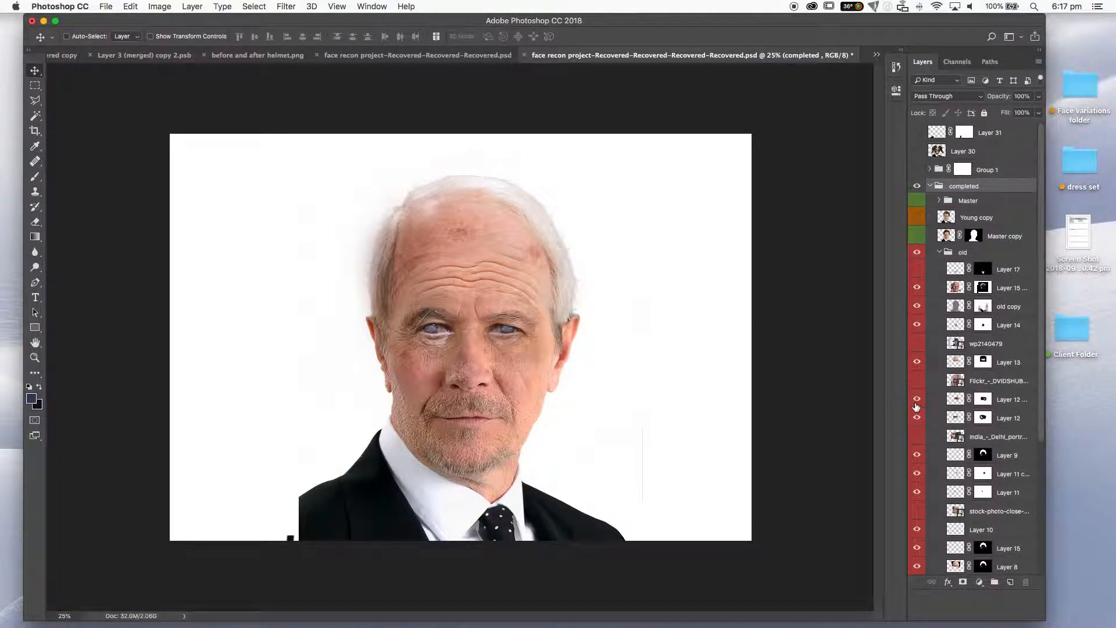
left_click(917, 492)
left_click(916, 473)
left_click(916, 474)
left_click(917, 492)
- Examine the file format and JPEG quality options in Save for Web with the whole image in preview, without exporting
left_click(103, 7)
mouse_move(146, 157)
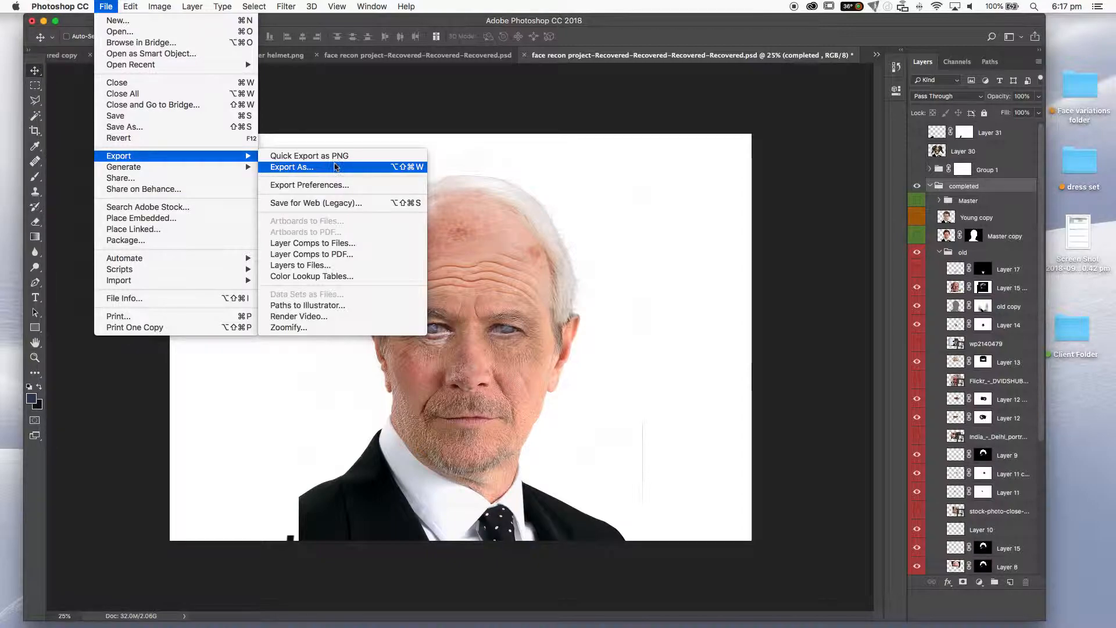
mouse_move(194, 156)
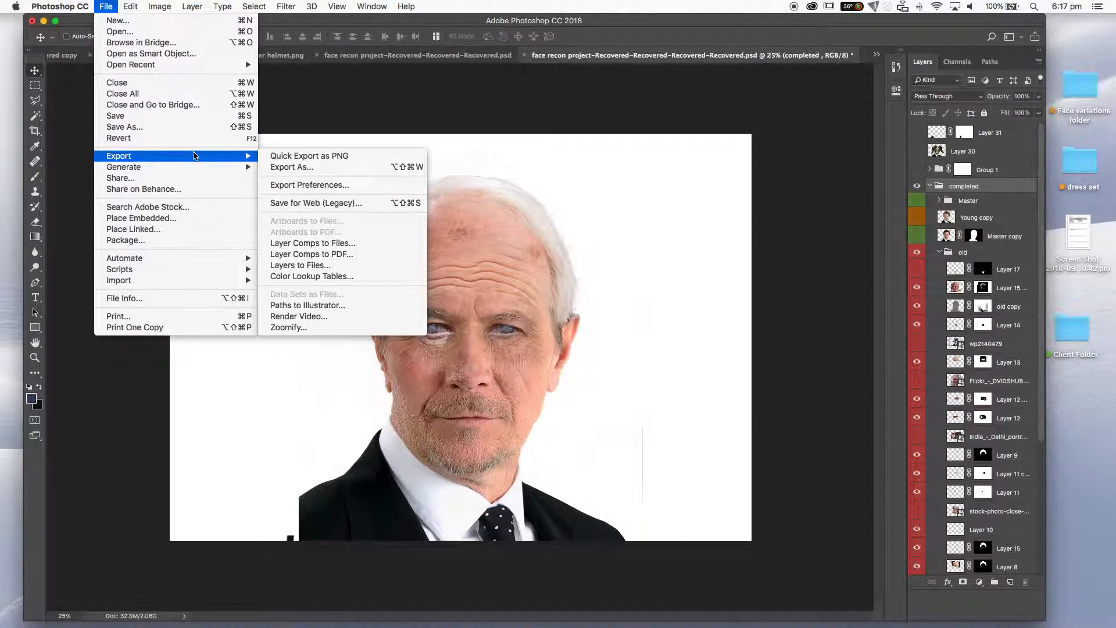
left_click(313, 202)
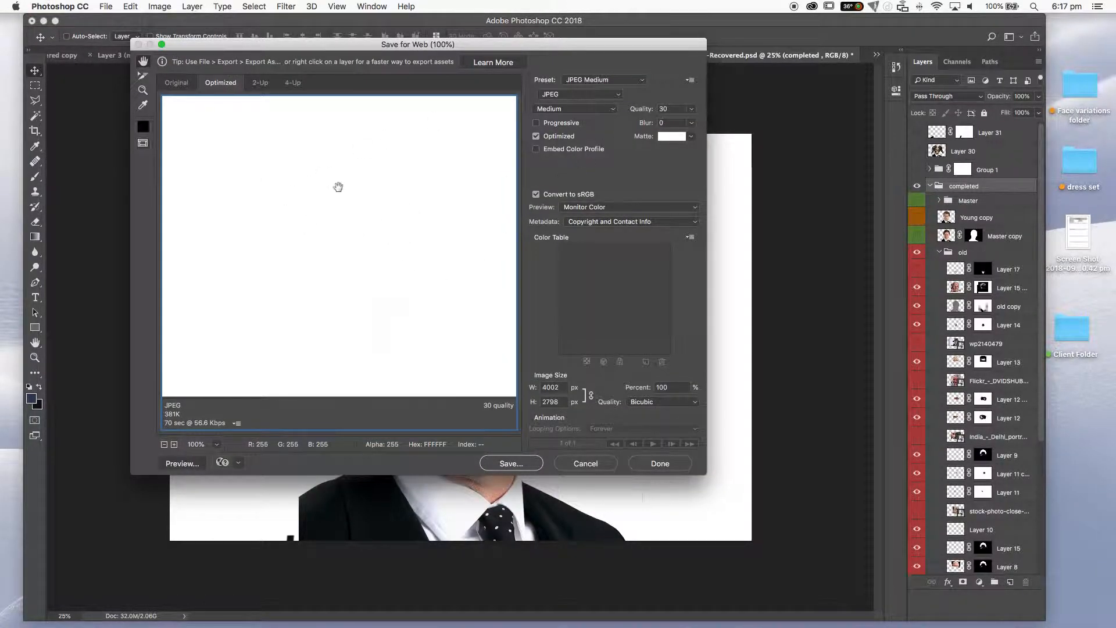
key("super+minus")
key("super+minus")
key("super+minus")
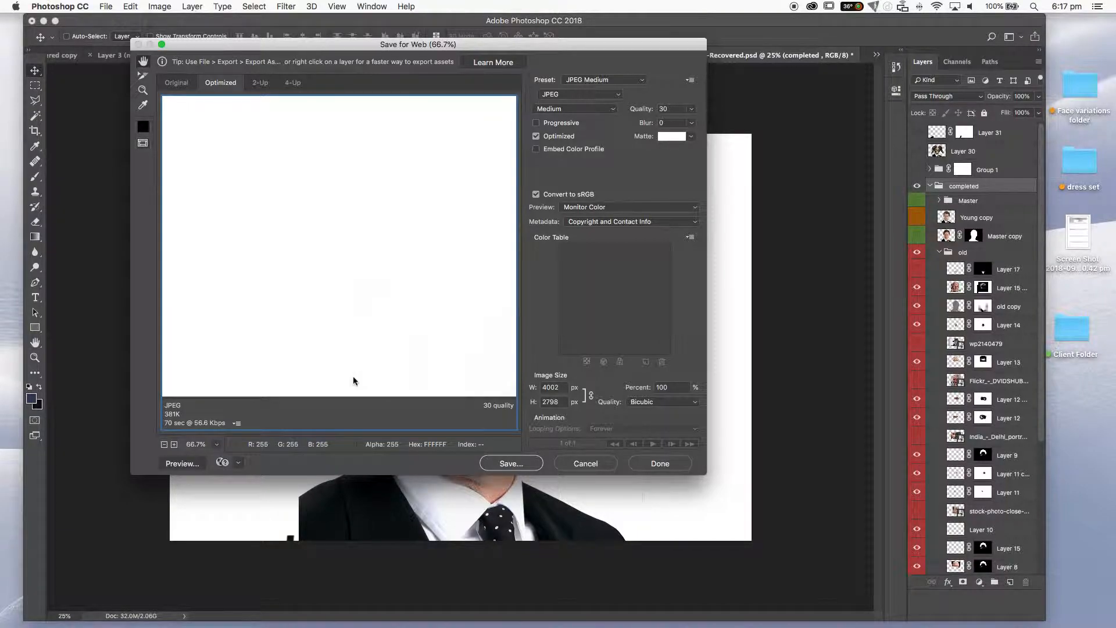
key("super+minus")
key("super+minus")
key("super+minus")
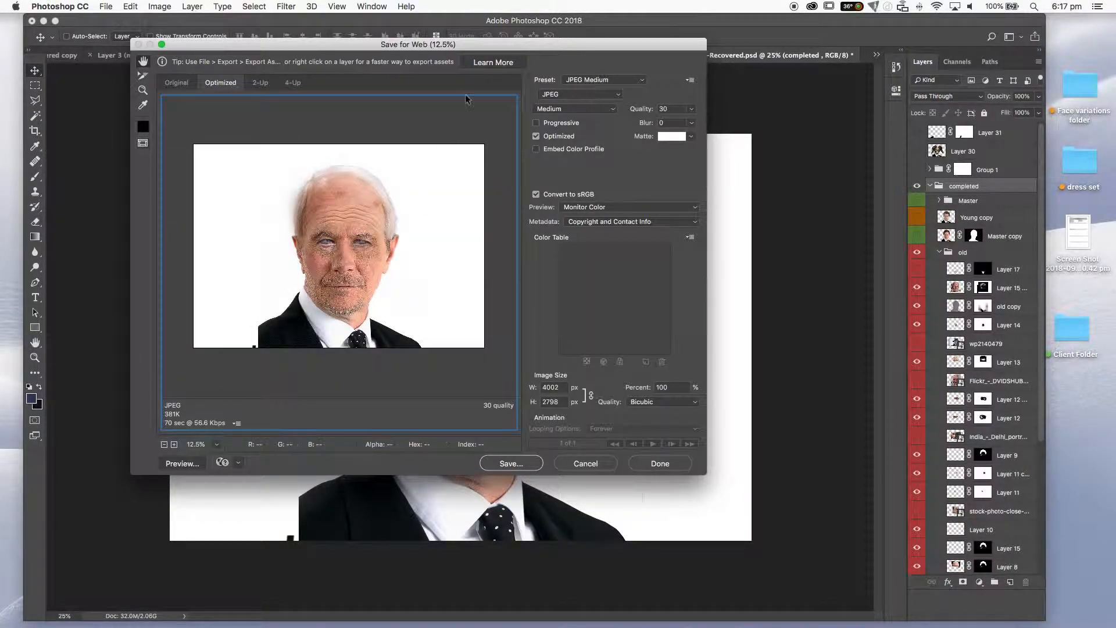
left_click(589, 95)
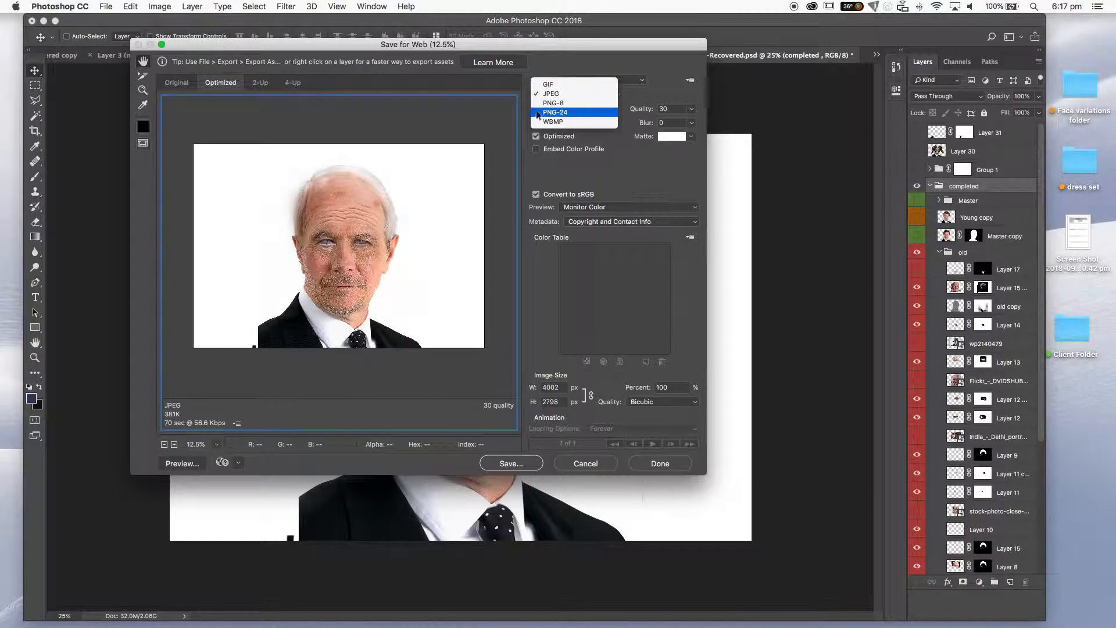
left_click(672, 77)
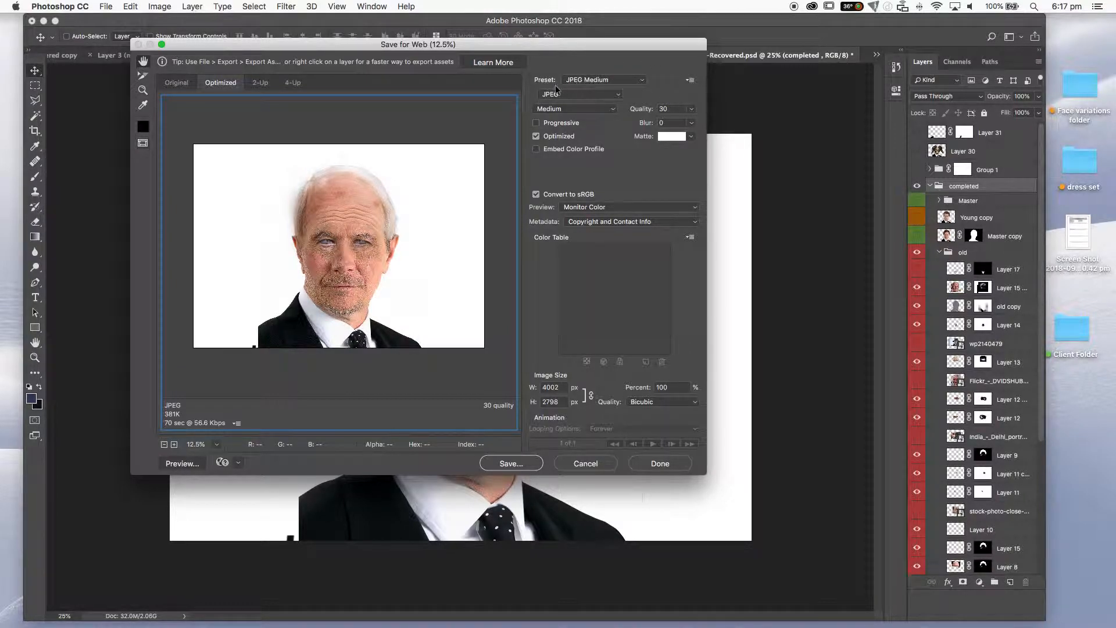
left_click(554, 109)
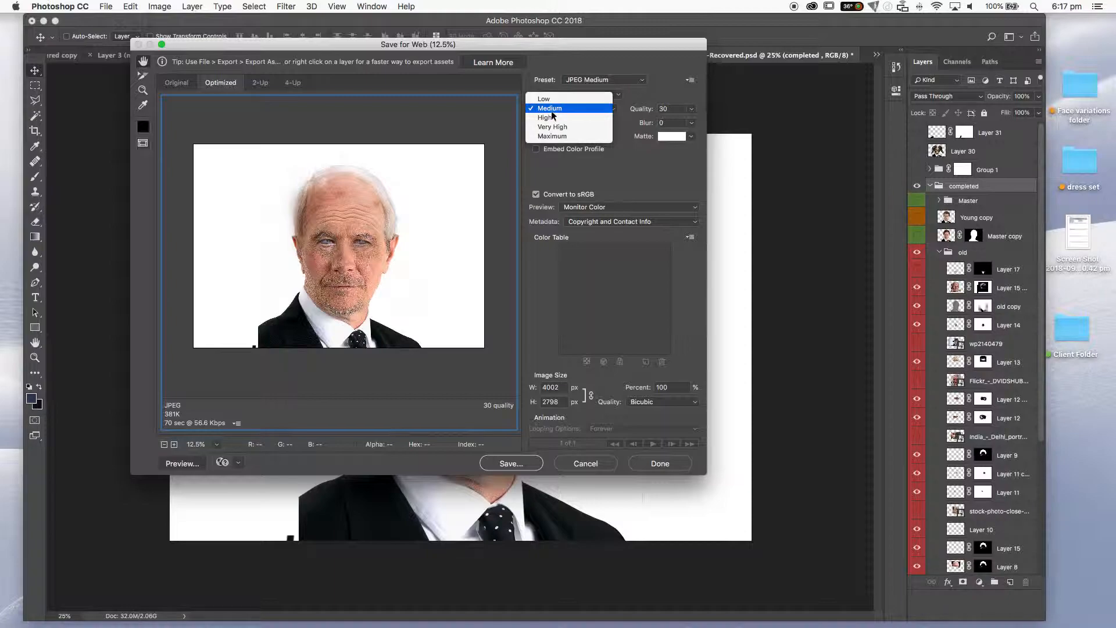
left_click(553, 111)
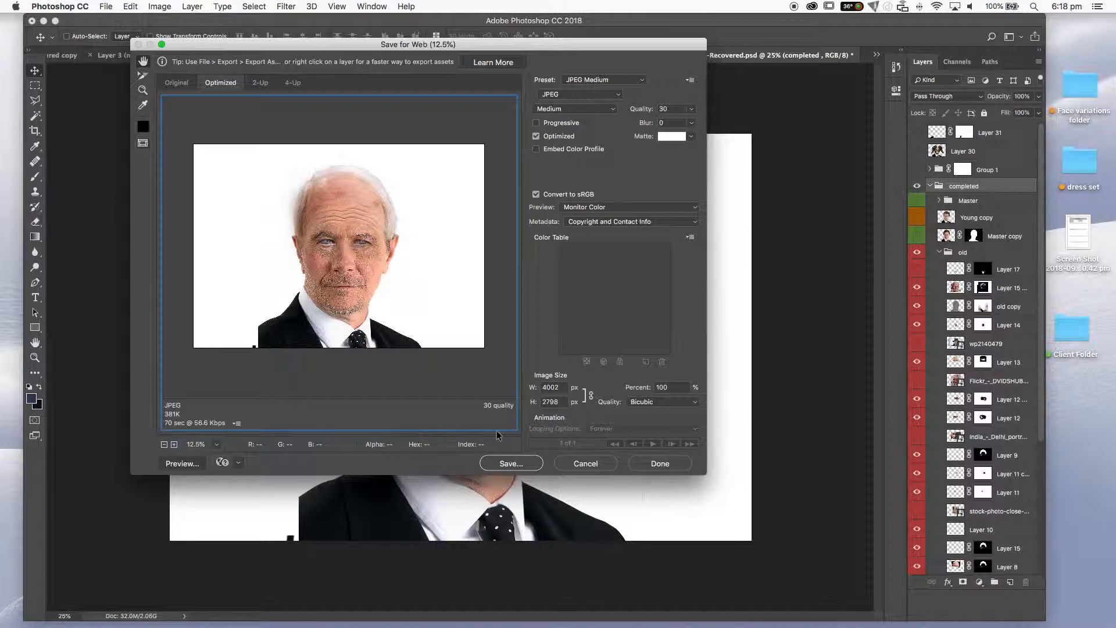
left_click(581, 465)
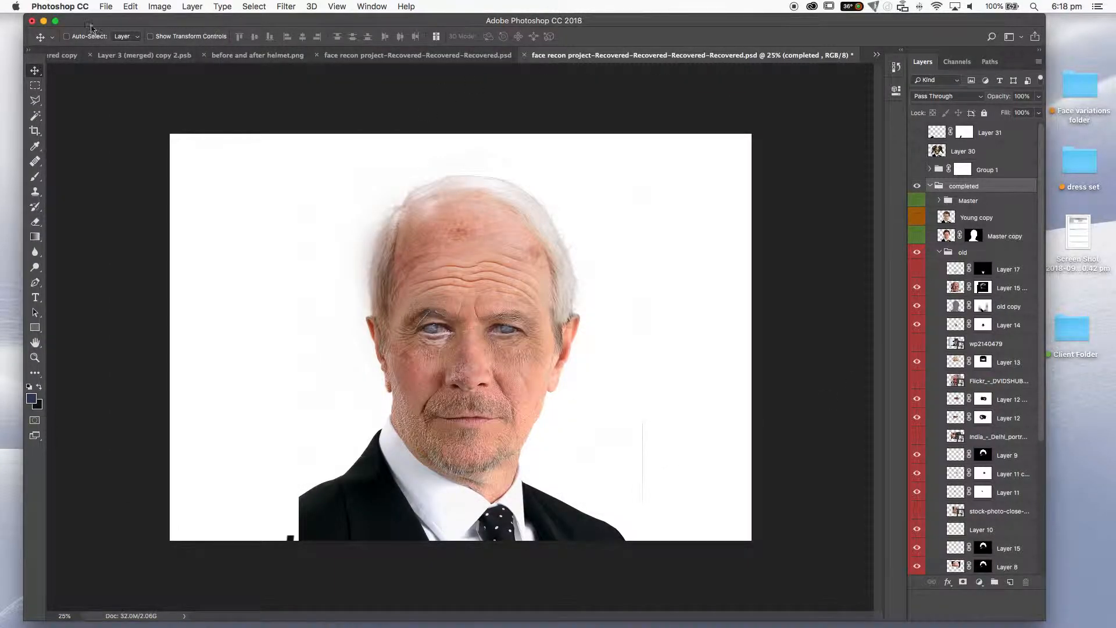
- Review the file formats offered by Save As for the document, and close the dialog without saving
left_click(106, 7)
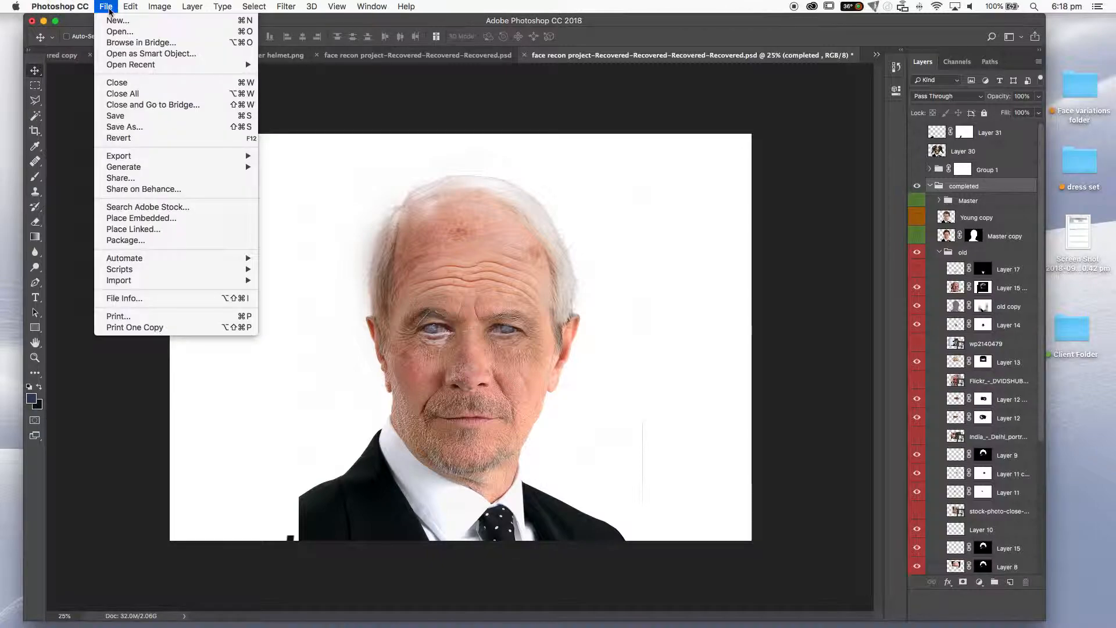
left_click(138, 127)
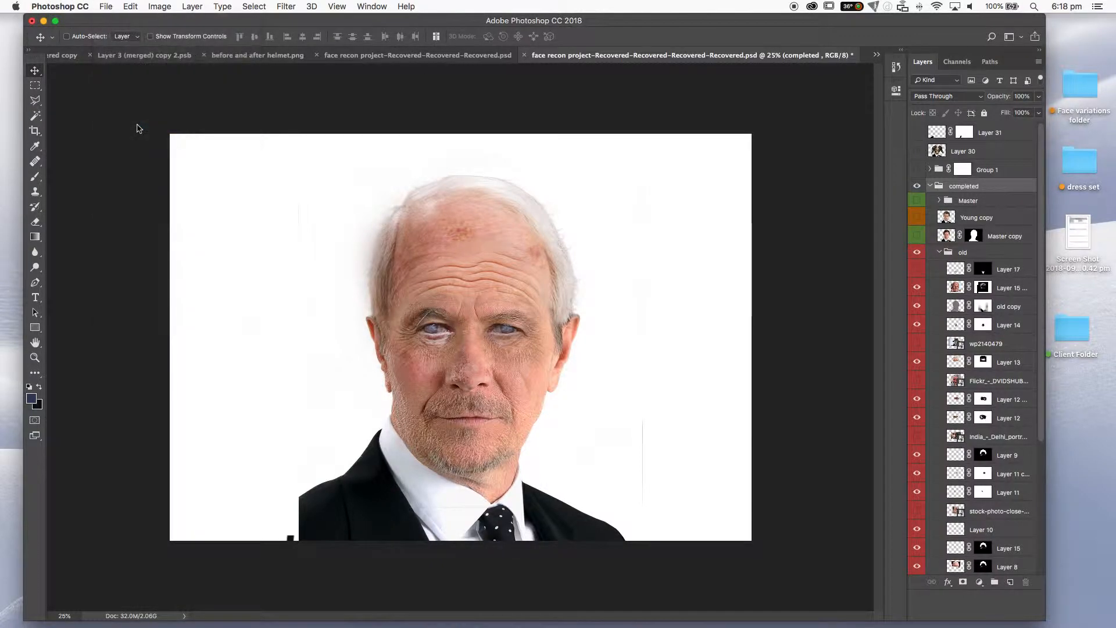
left_click(523, 419)
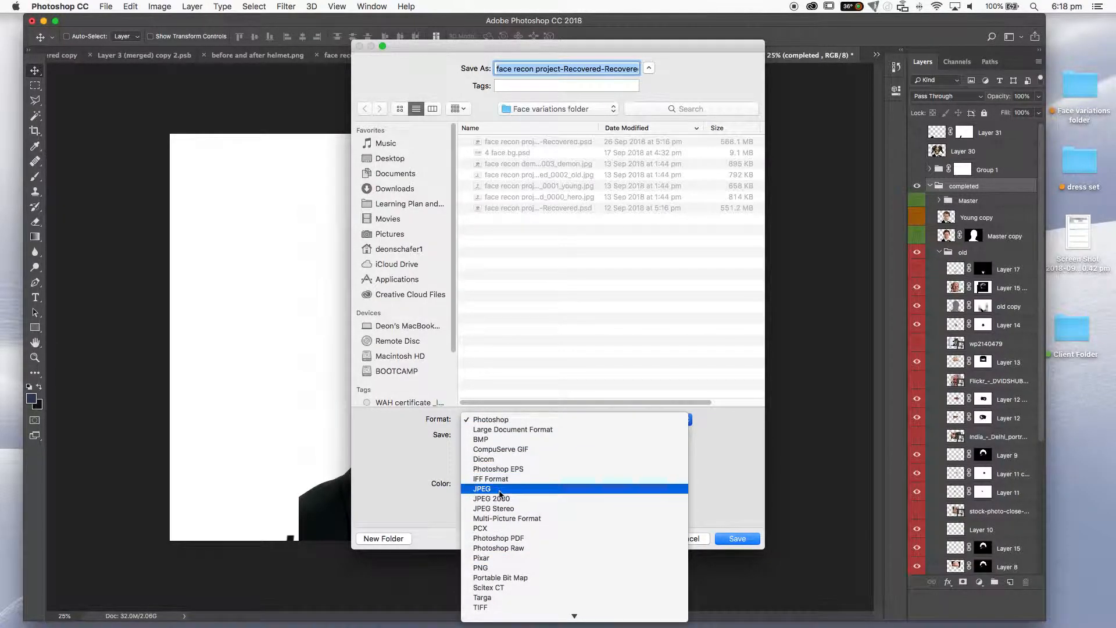
left_click(587, 253)
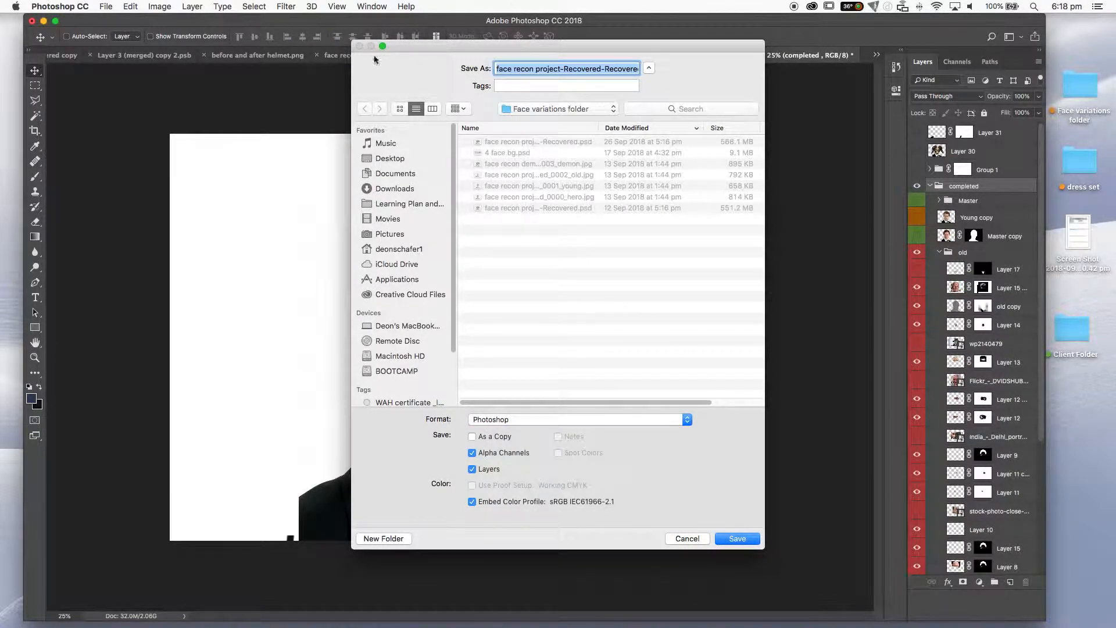
left_click_drag(522, 50, 294, 51)
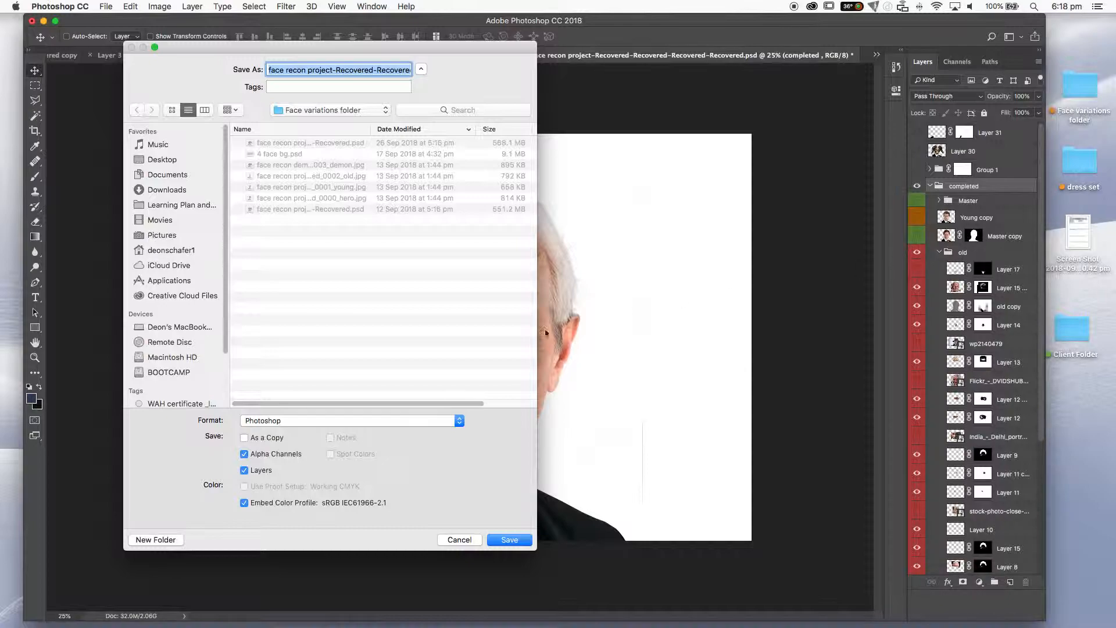
left_click(458, 540)
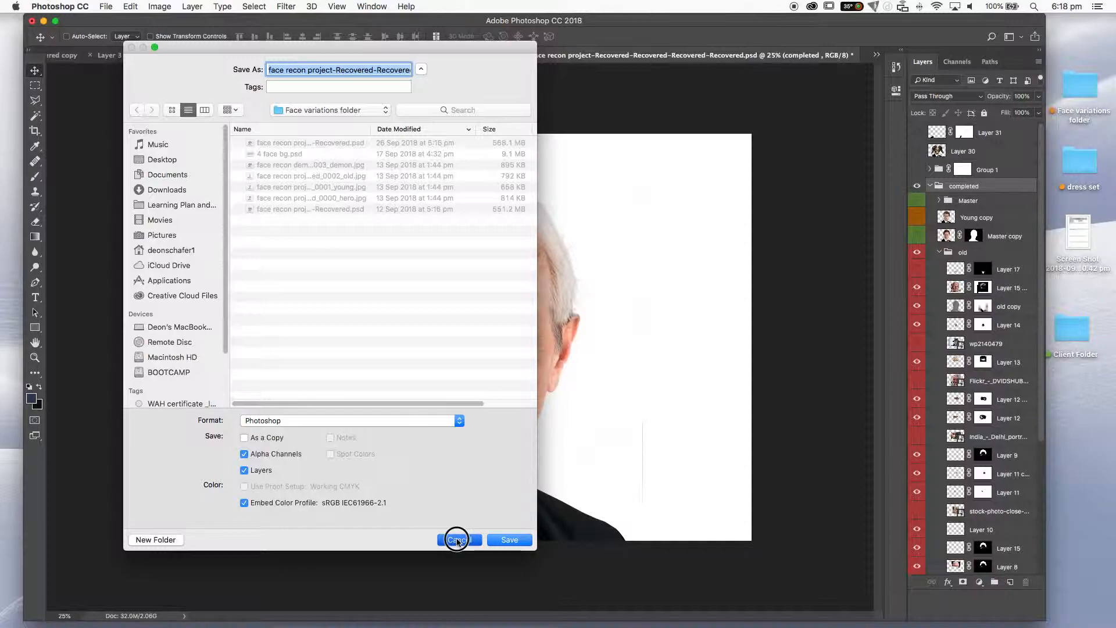
left_click(457, 540)
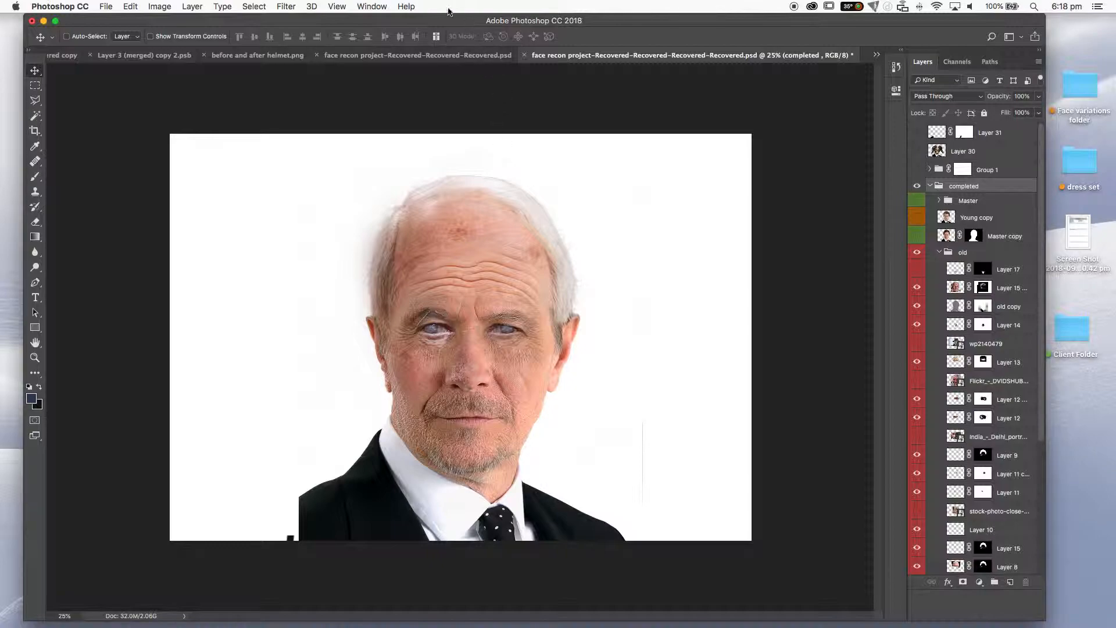
- Display the Layer Comps panel, make it taller and float it over the canvas
left_click(371, 6)
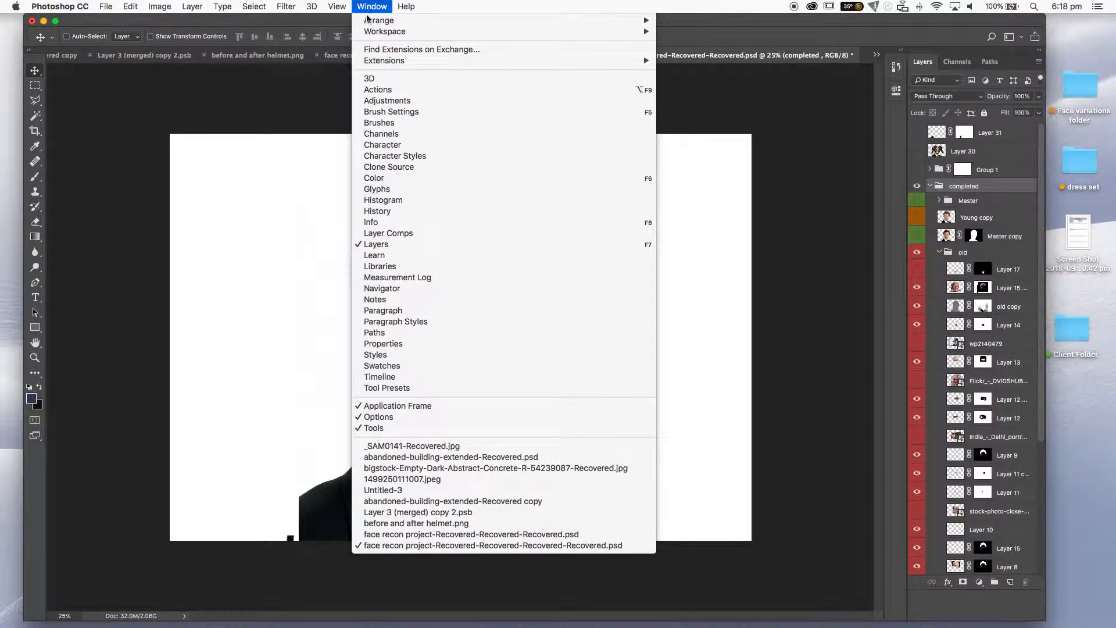
left_click(422, 236)
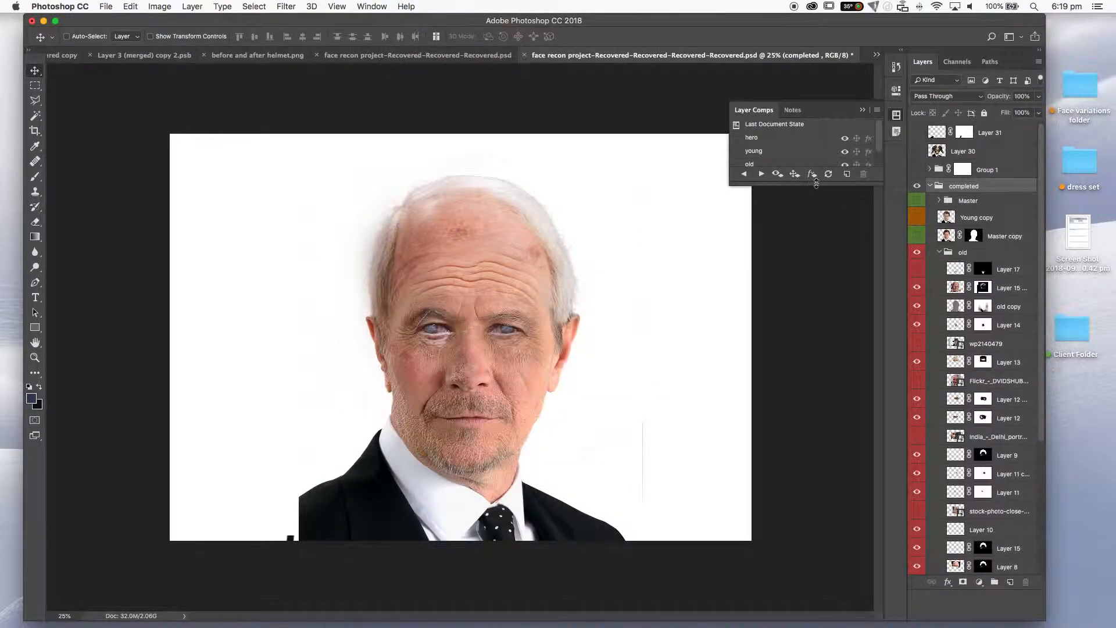
left_click_drag(811, 183, 812, 394)
left_click_drag(822, 100, 686, 73)
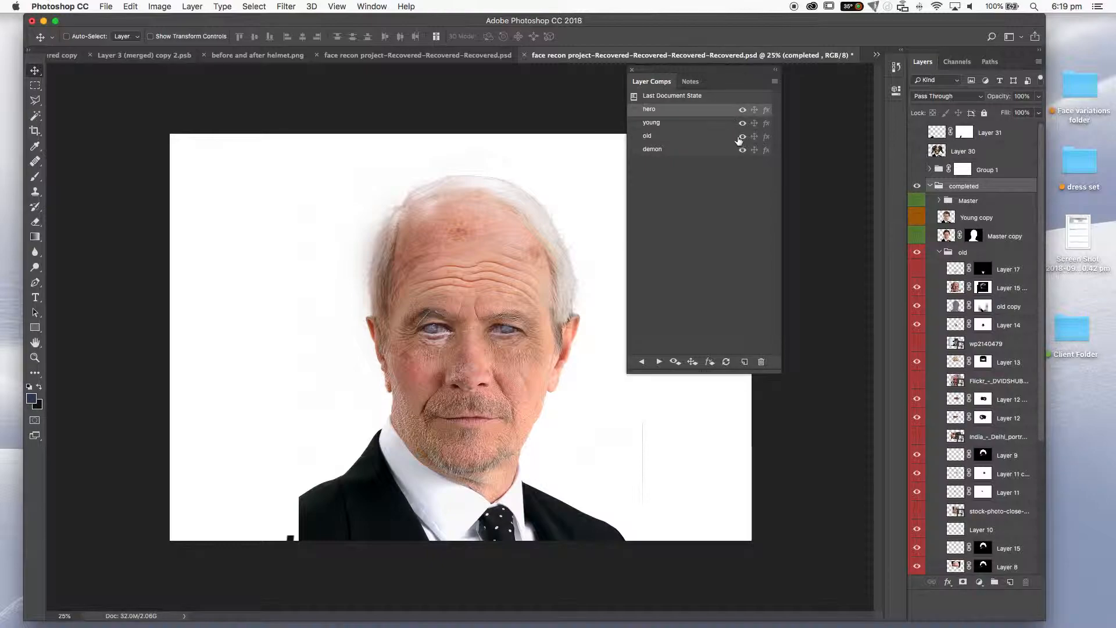
- Delete the hero, young, old and demon layer comps, and extend the Layer Comps panel to nearly the full window height
left_click(762, 363)
left_click(647, 217)
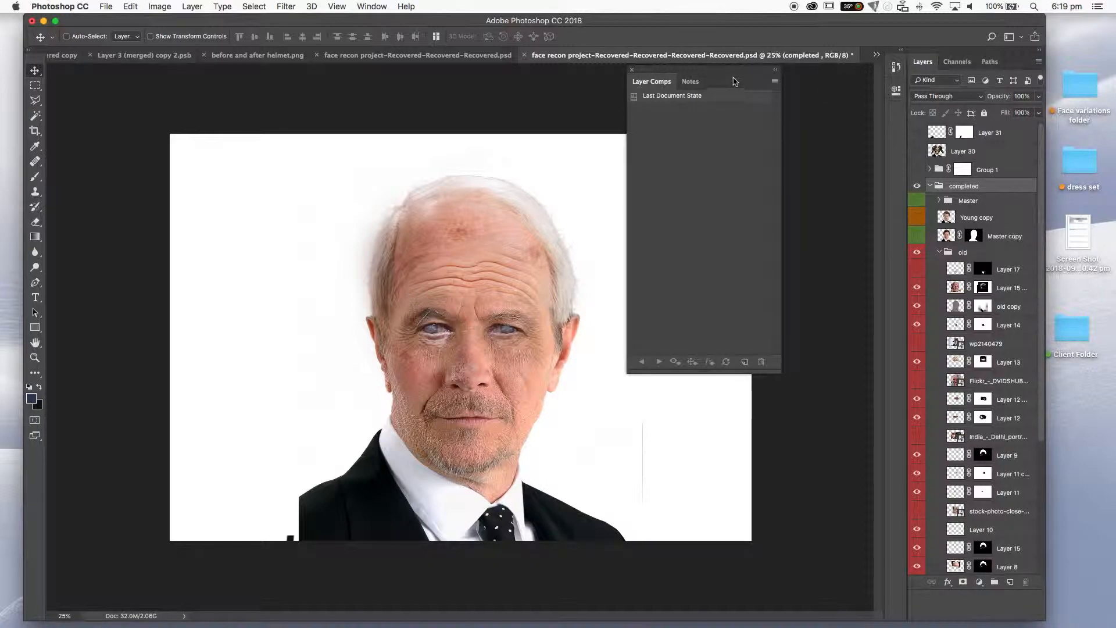
left_click_drag(736, 78, 795, 76)
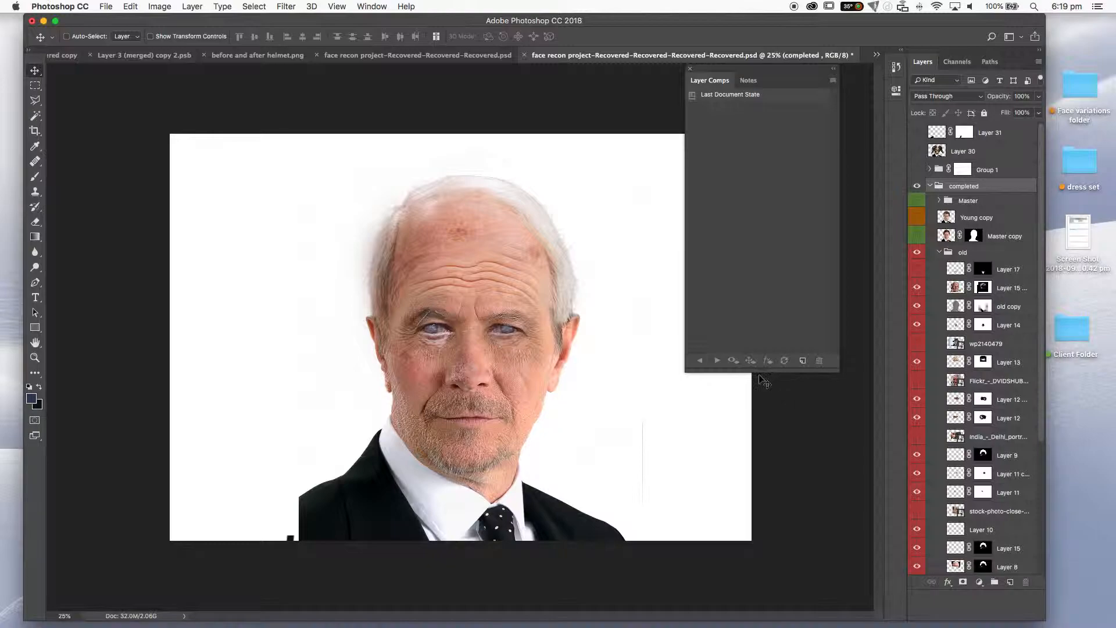
left_click_drag(761, 373, 795, 589)
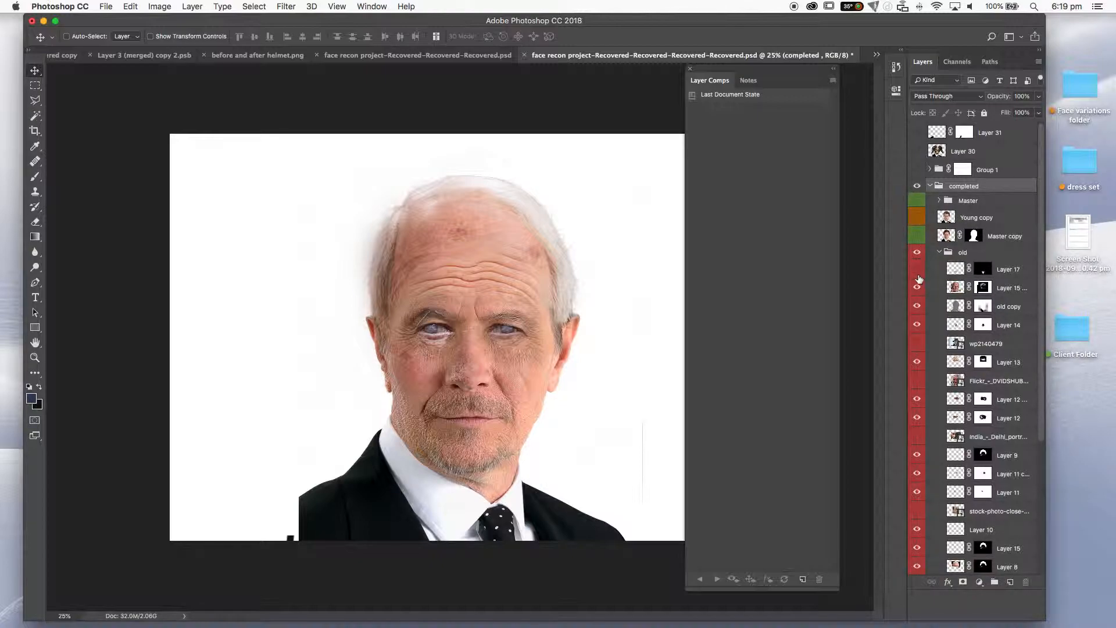
- Show the Master group inside the completed group
left_click(918, 361)
left_click(931, 186)
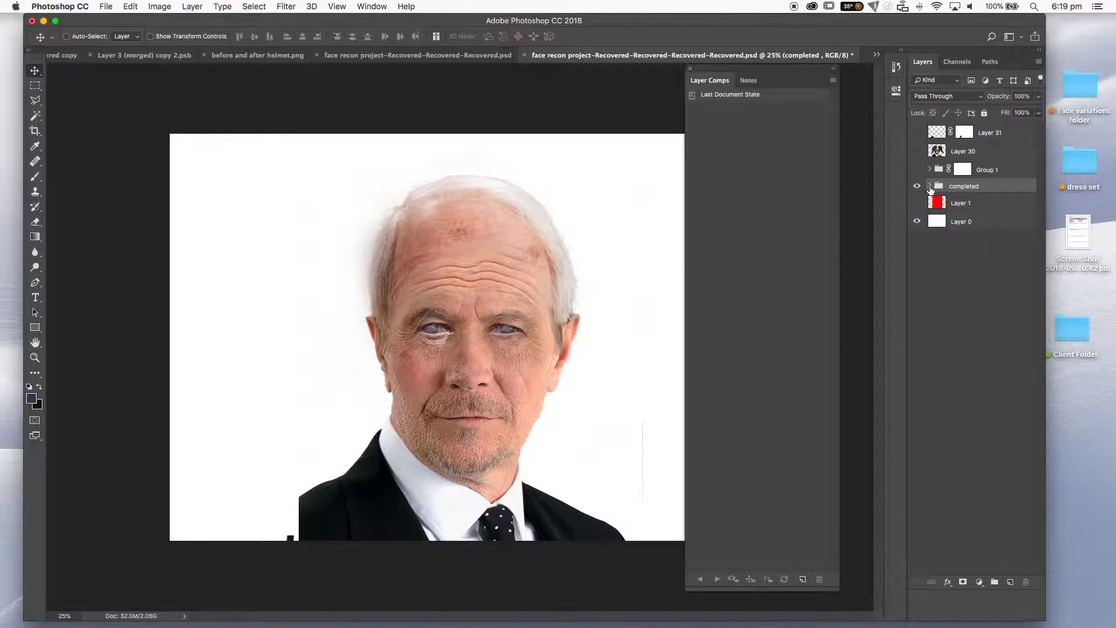
left_click(930, 186)
left_click(918, 186)
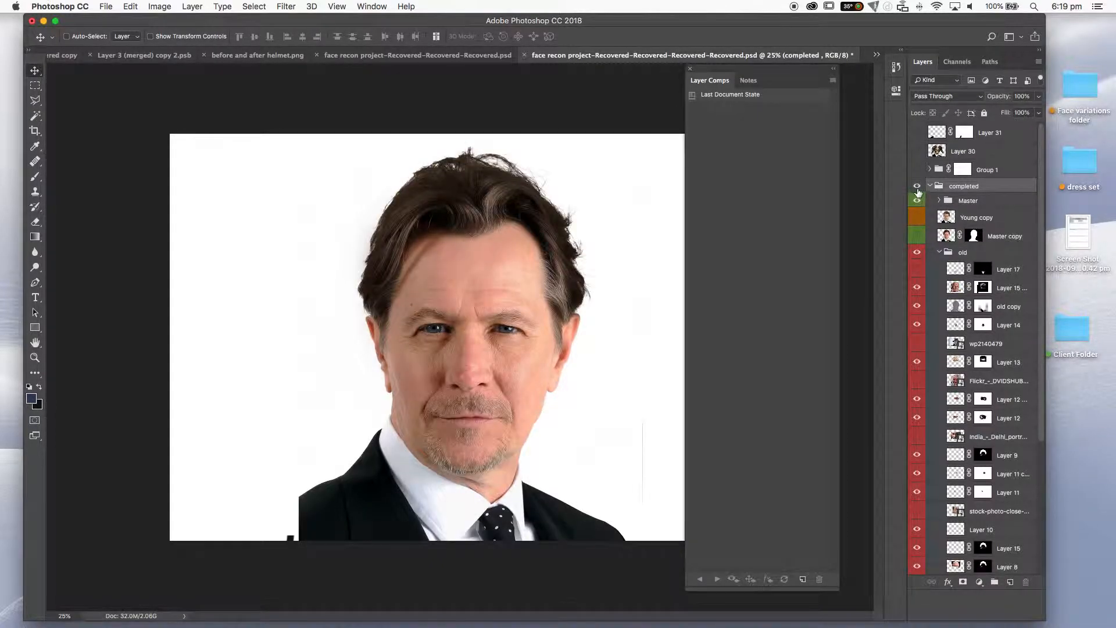
- Preview the Young copy, Master and old face variations, leave only the old group shown, and collapse it
left_click(916, 217)
left_click(918, 200)
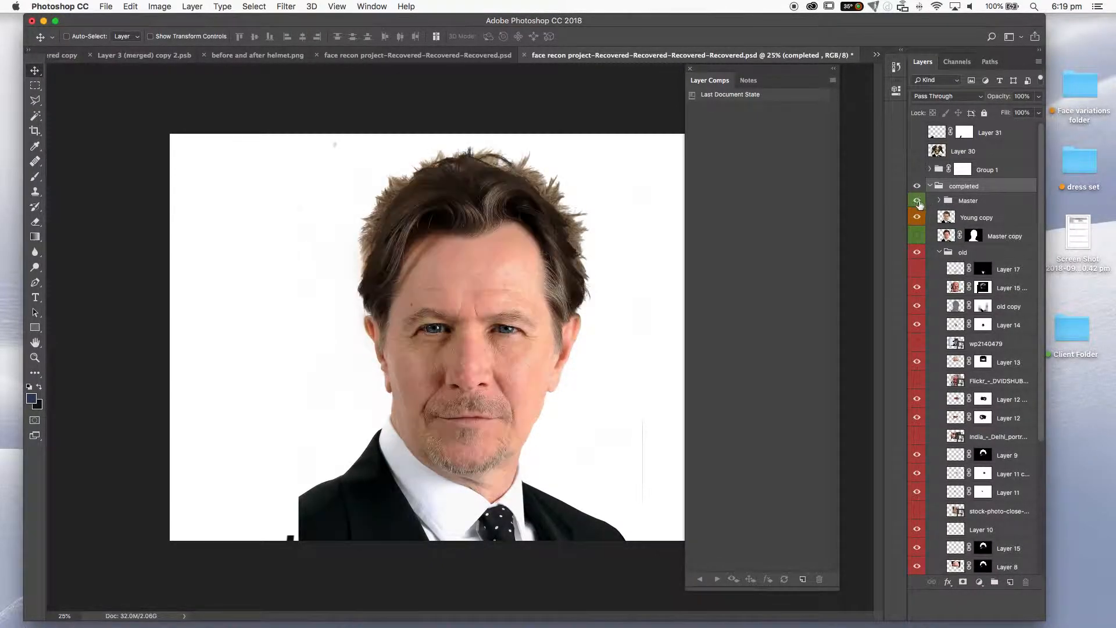
left_click(919, 220)
left_click(916, 253)
left_click(916, 253)
left_click(917, 202)
scroll(931, 250, "down", 5)
scroll(931, 249, "up", 5)
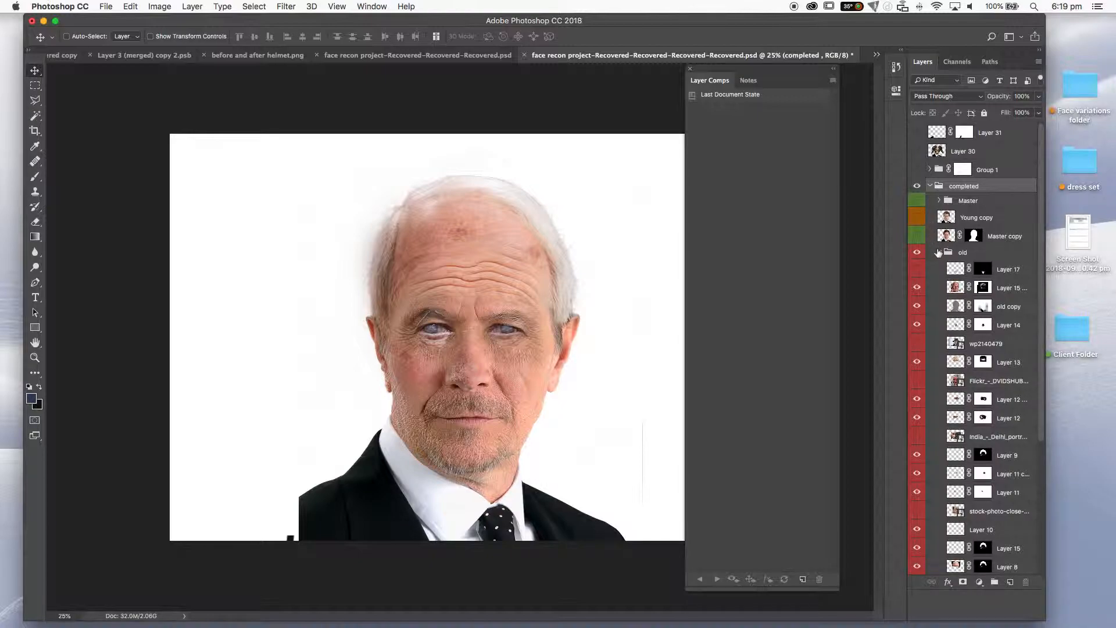
left_click(939, 252)
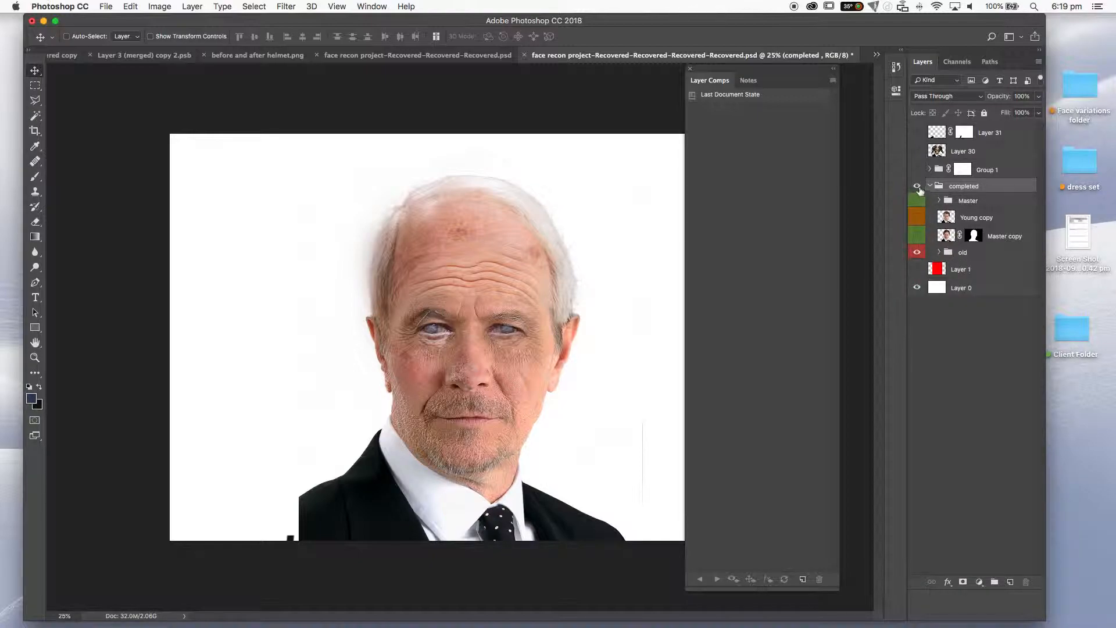
- Show the Master copy face with Layer 31 on the white background, and hide the old group
left_click(917, 151)
left_click(917, 151)
left_click(918, 186)
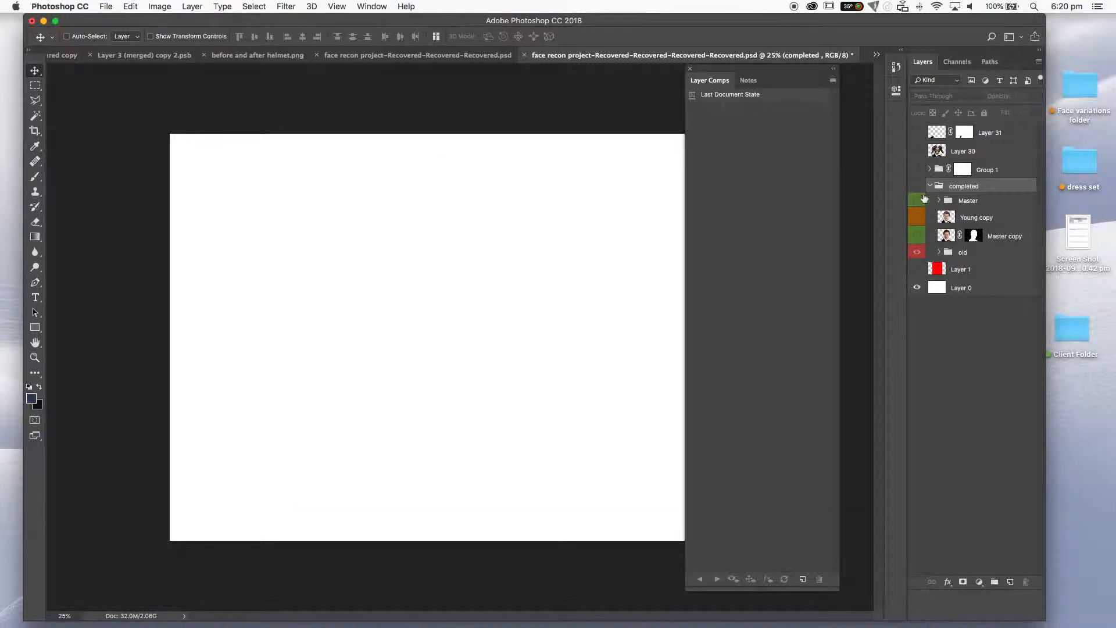
left_click(992, 235)
left_click(917, 235)
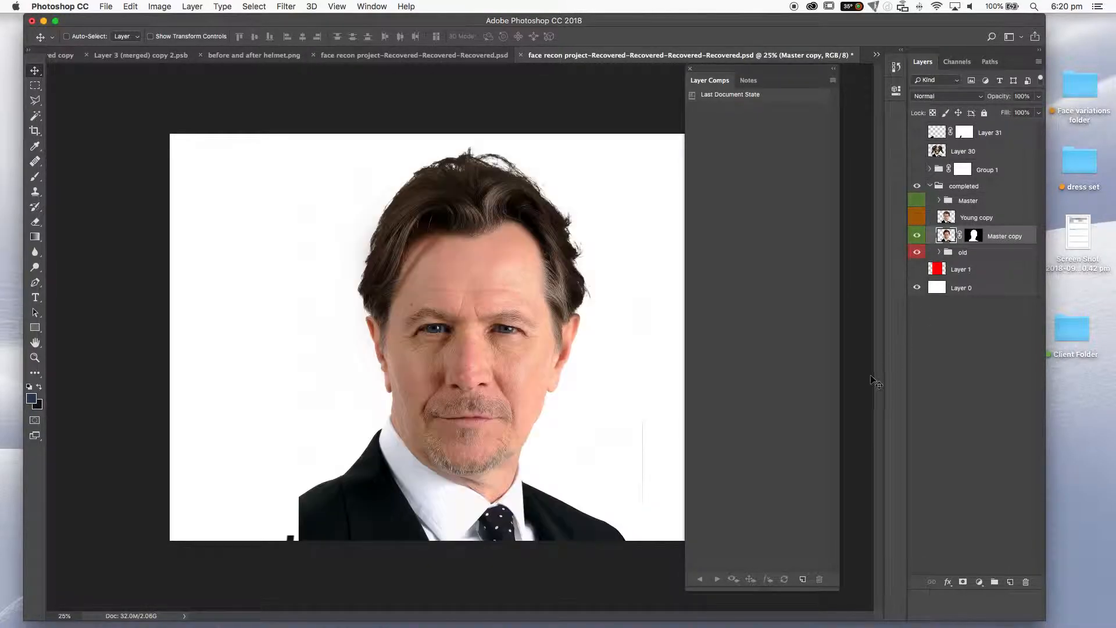
left_click(918, 133)
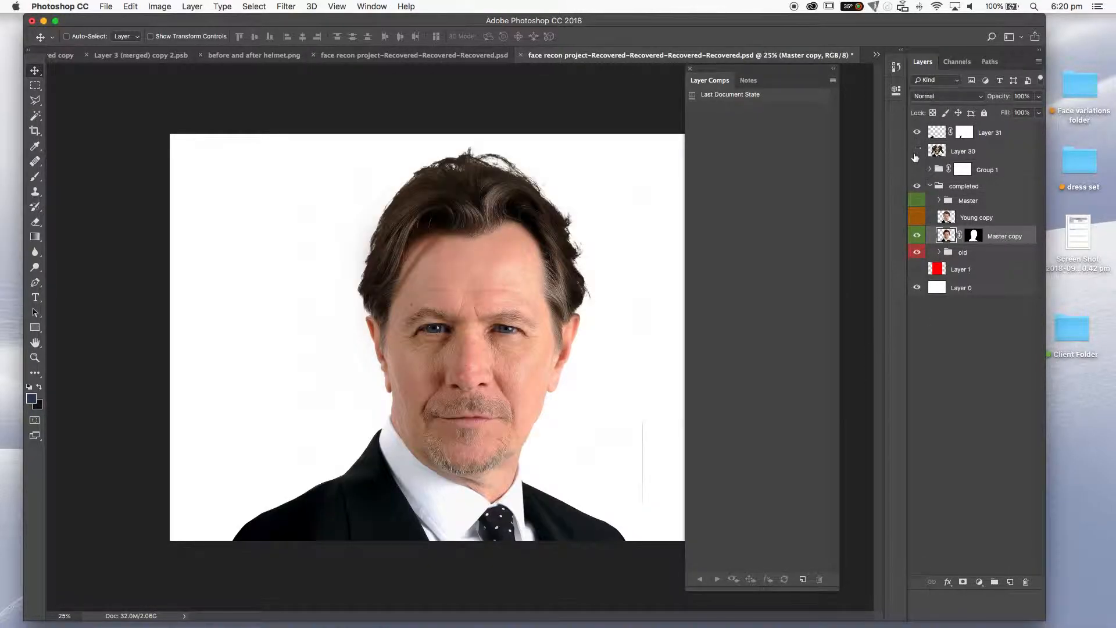
left_click(918, 134)
left_click(918, 133)
left_click(918, 254)
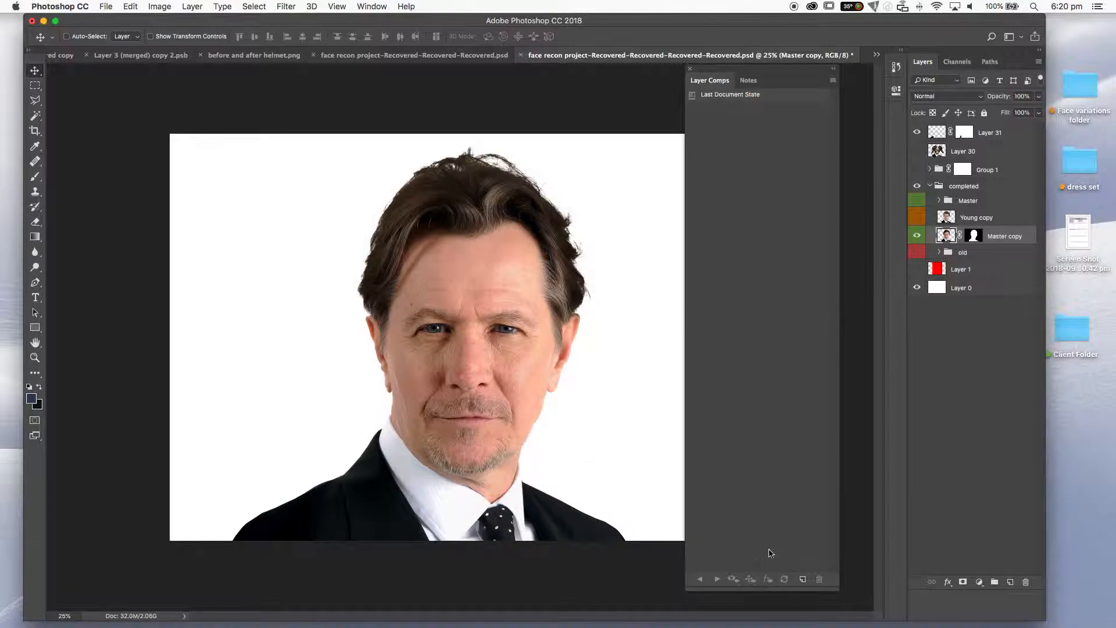
- Create a layer comp named "as is" storing visibility, position and appearance, with the comment "this is the original"
left_click(804, 581)
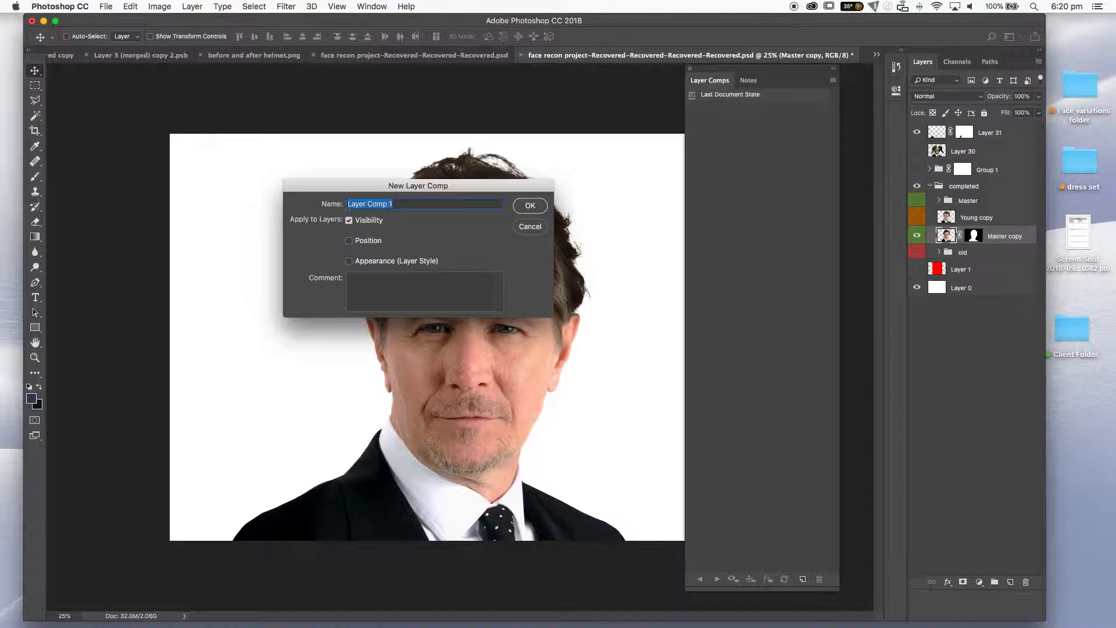
type("as is")
left_click(350, 242)
left_click(378, 279)
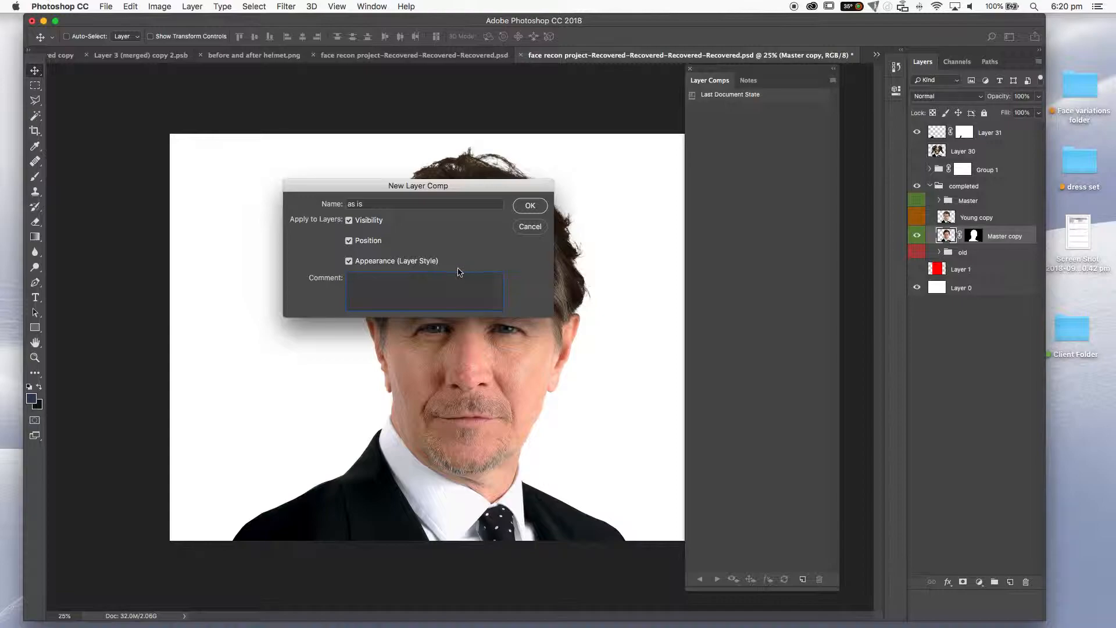
left_click_drag(420, 184, 516, 90)
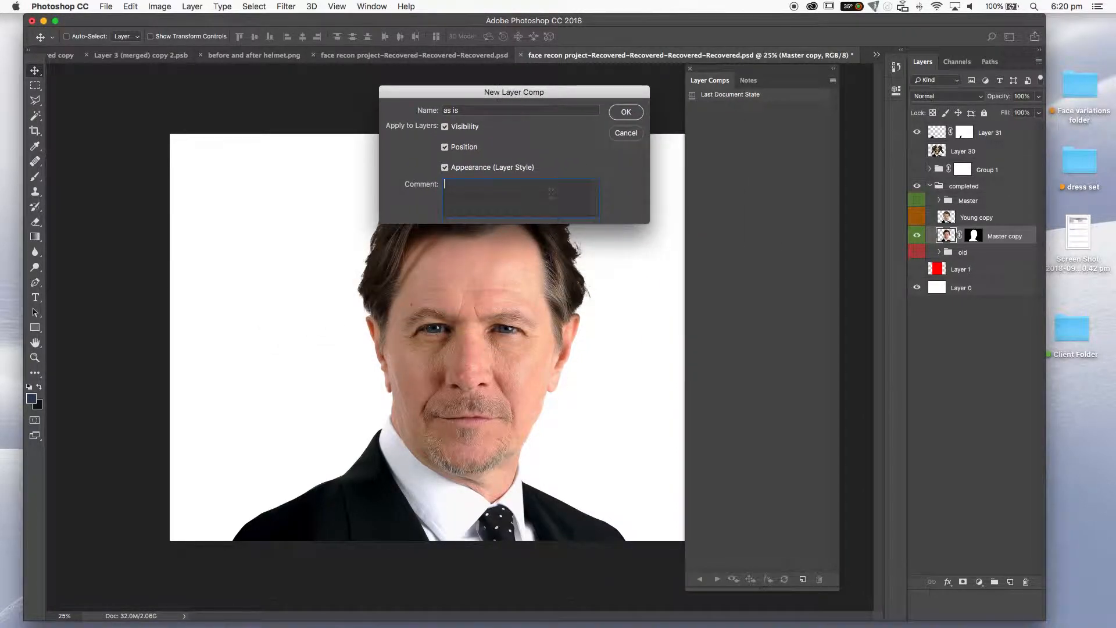
type("this is the original")
left_click(617, 117)
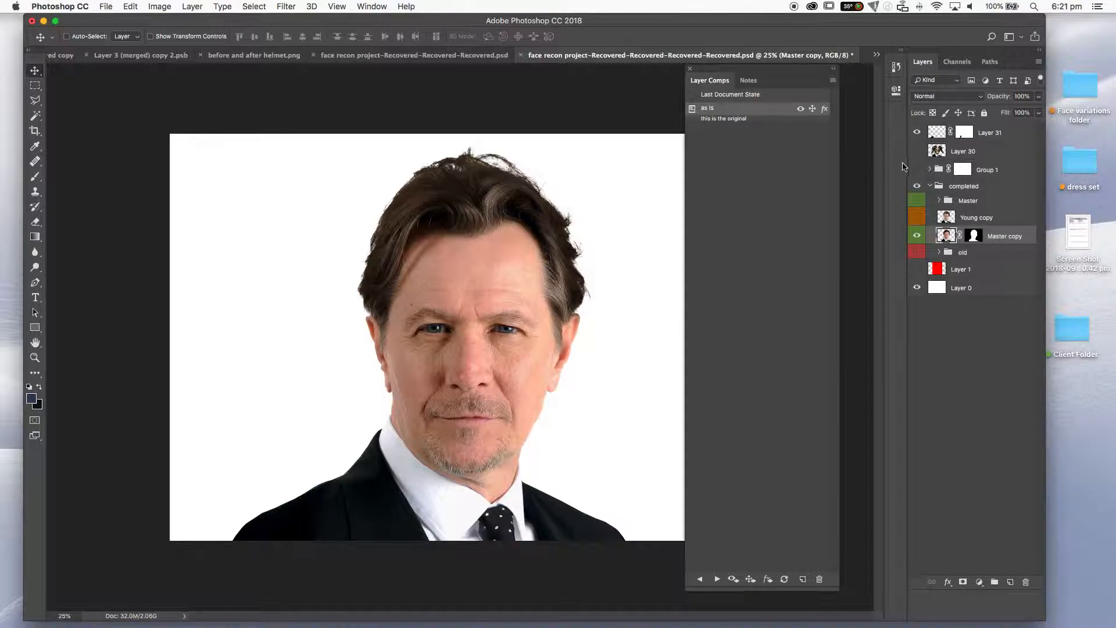
- Replace the visible Master copy with Young copy, and store the state as a layer comp named "young"
left_click(918, 237)
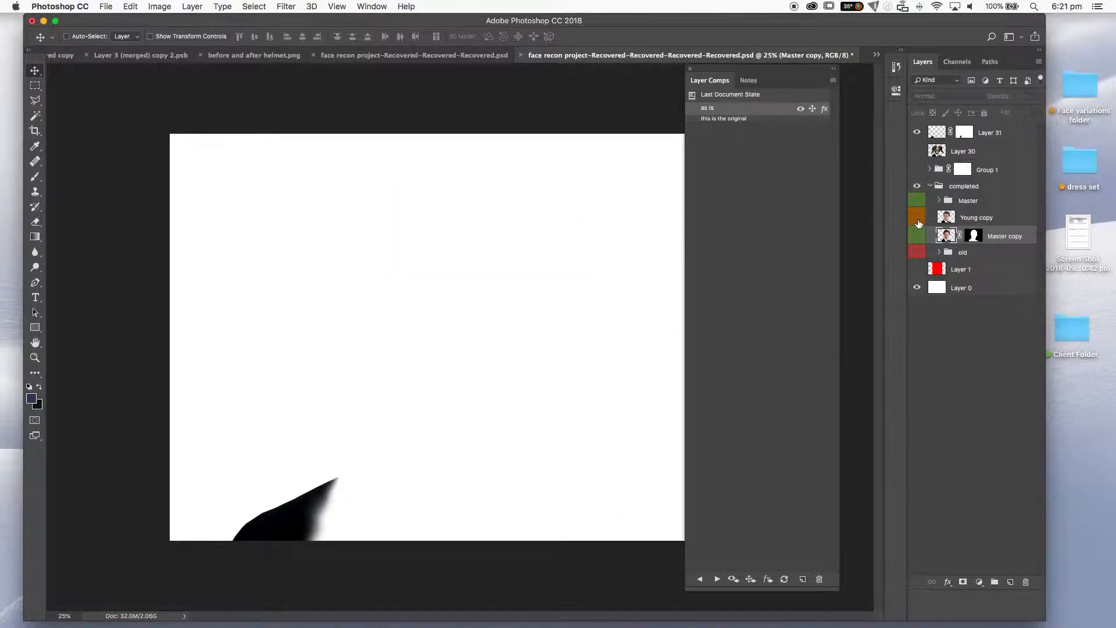
left_click(918, 220)
left_click(915, 133)
left_click(916, 133)
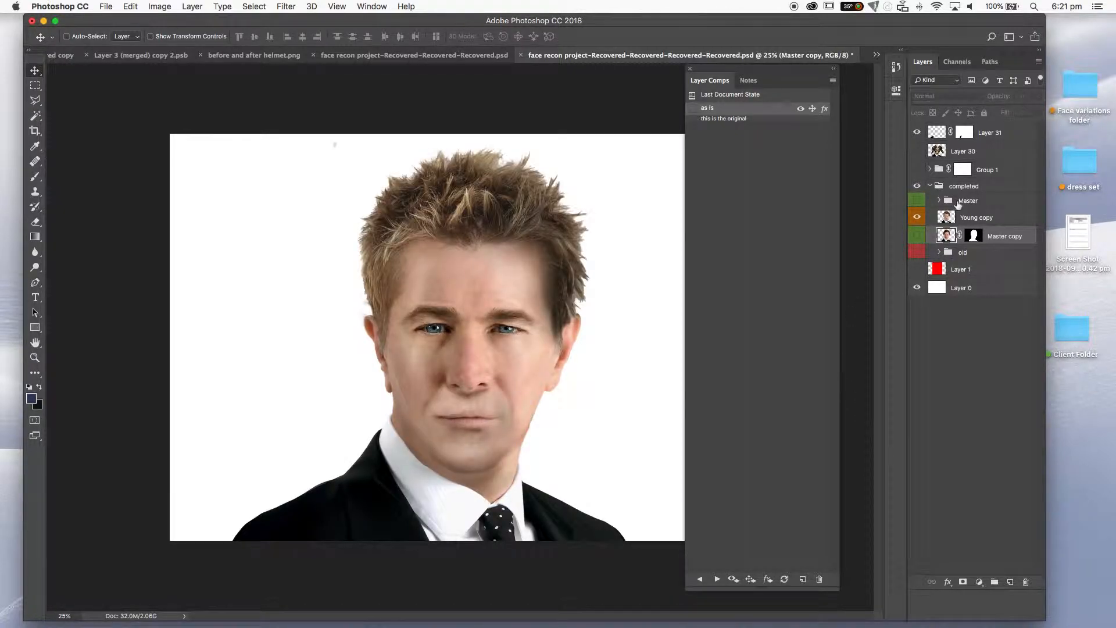
left_click(803, 580)
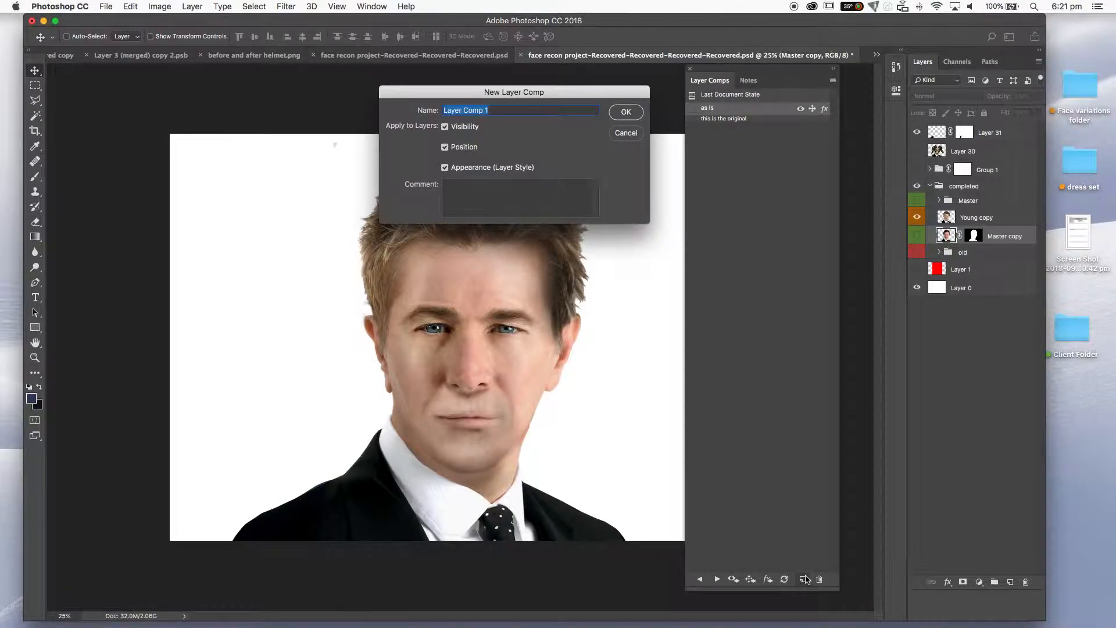
type("young")
left_click(451, 194)
left_click(626, 113)
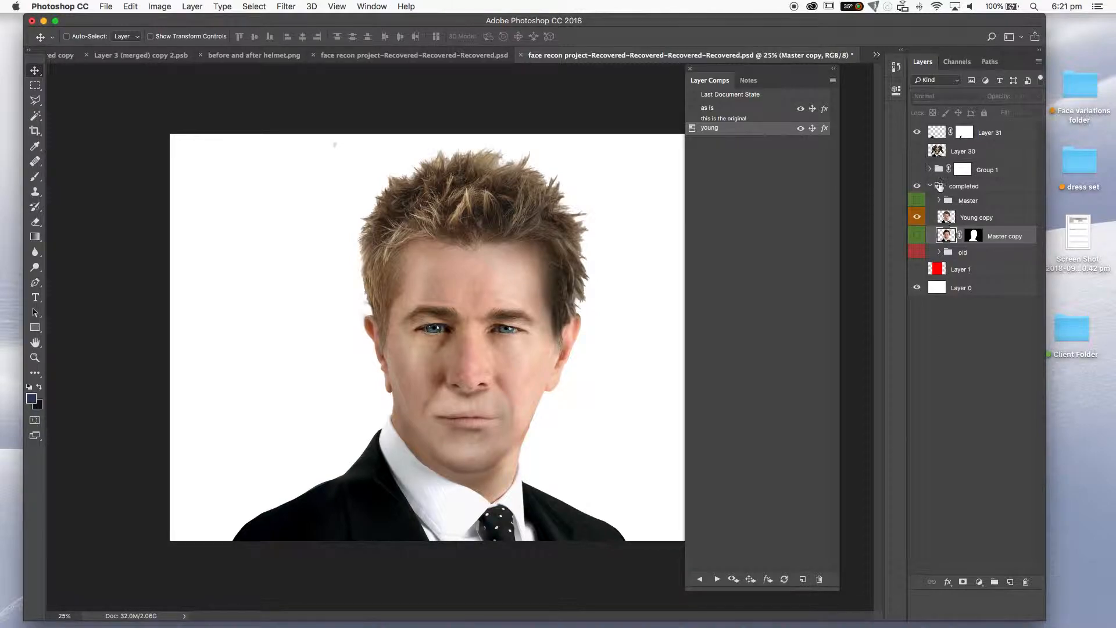
- Replace the visible Young copy with the old group, and store the state as a layer comp named "old"
left_click(917, 217)
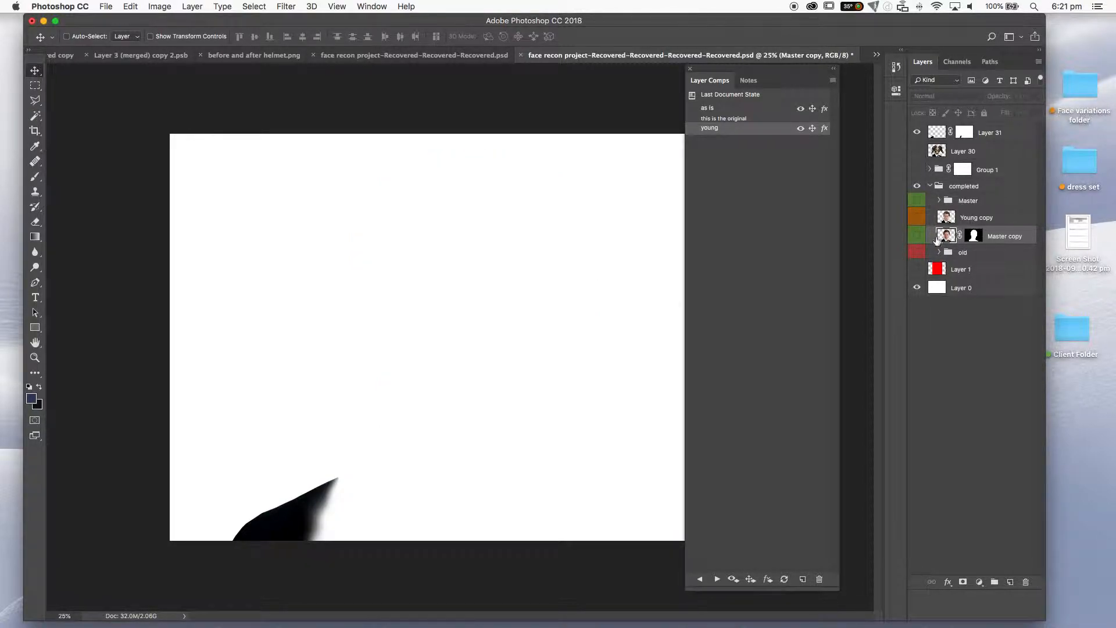
left_click(963, 252)
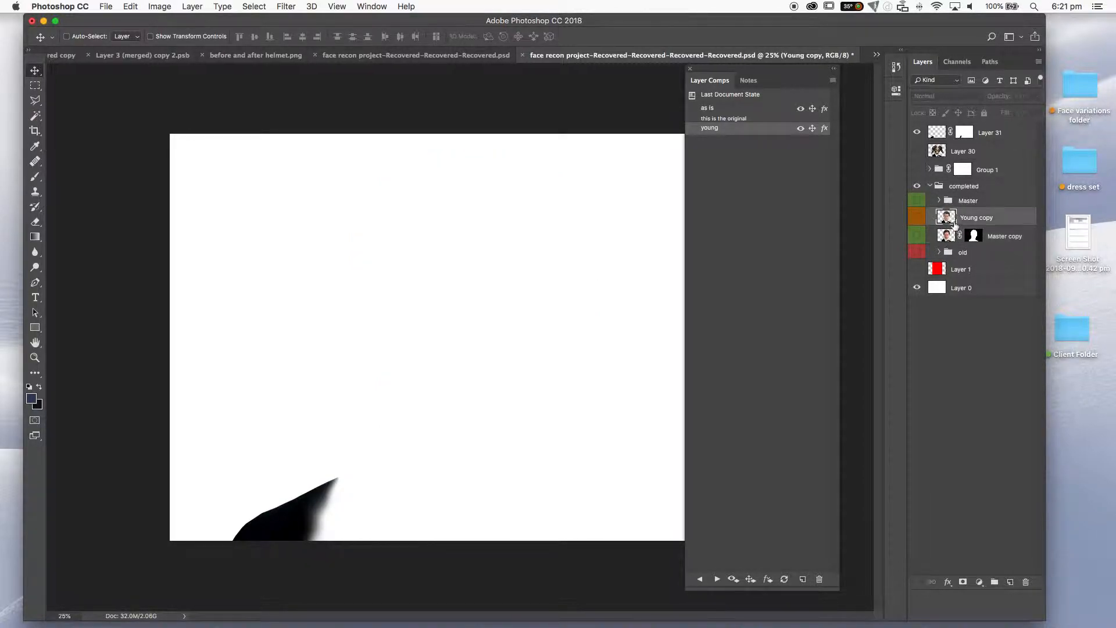
left_click(917, 253)
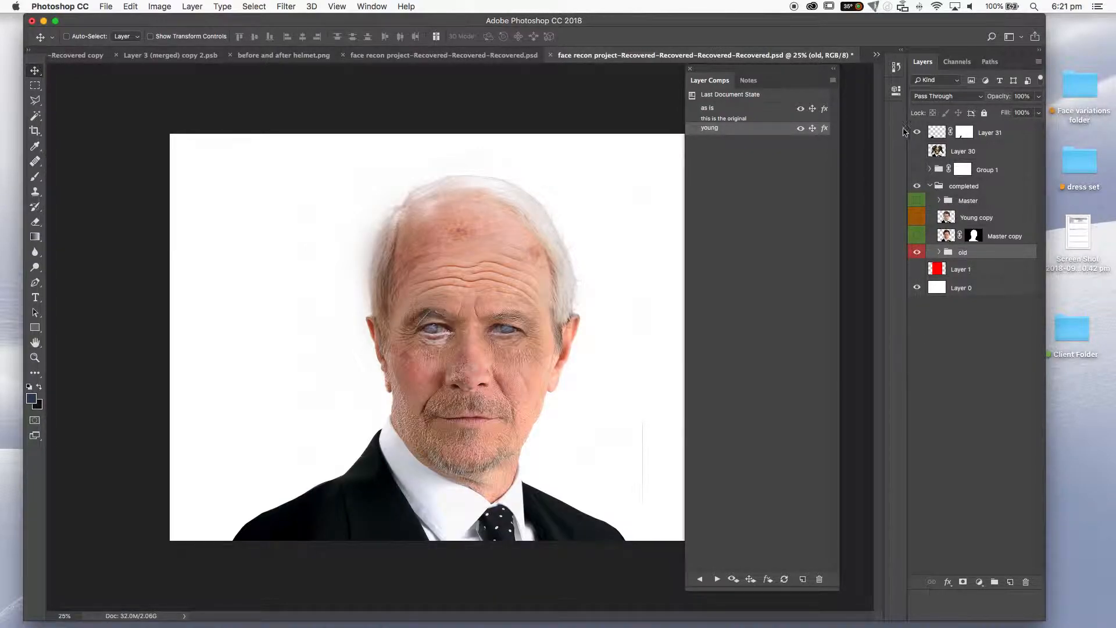
left_click(803, 579)
type("old")
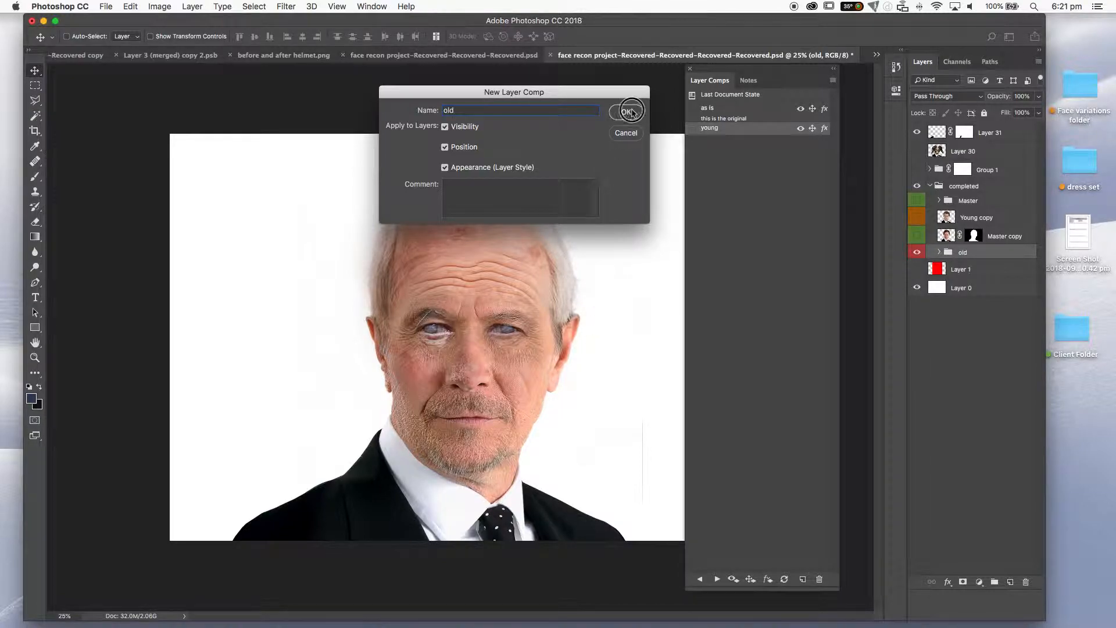
left_click(627, 112)
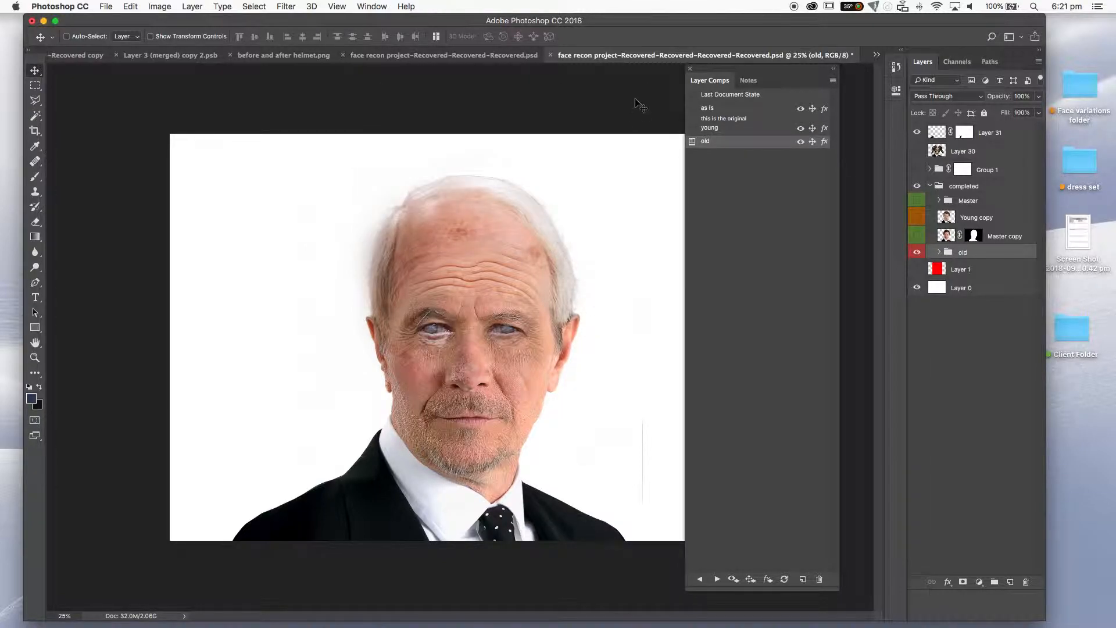
- Hide the old group, show the horned skull on Layer 30, and store the state as a layer comp named "freak"
left_click(917, 251)
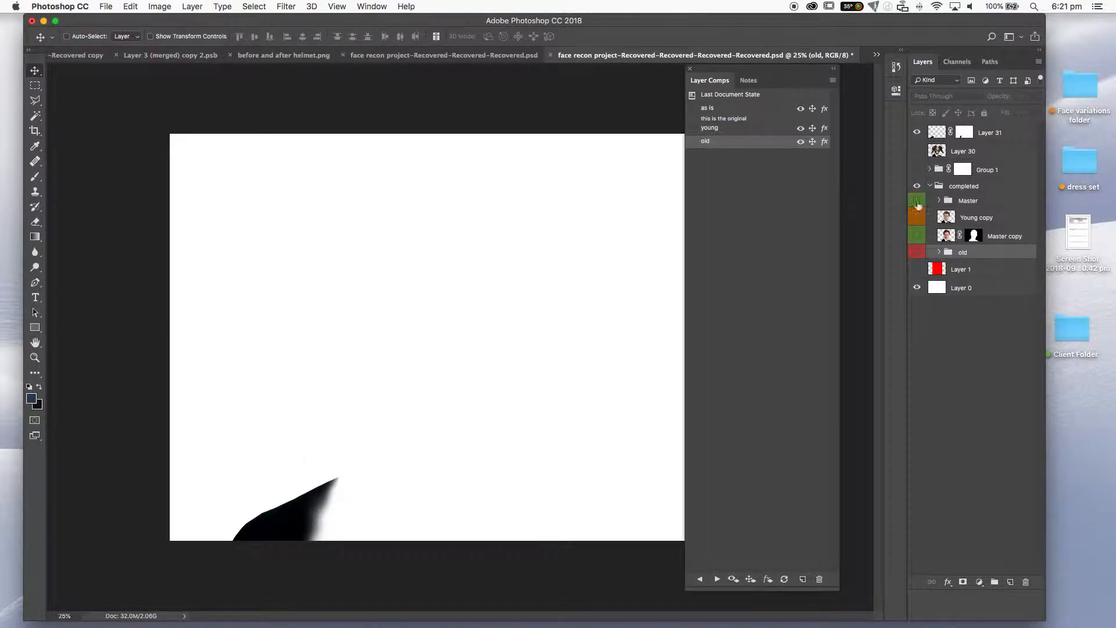
left_click(917, 152)
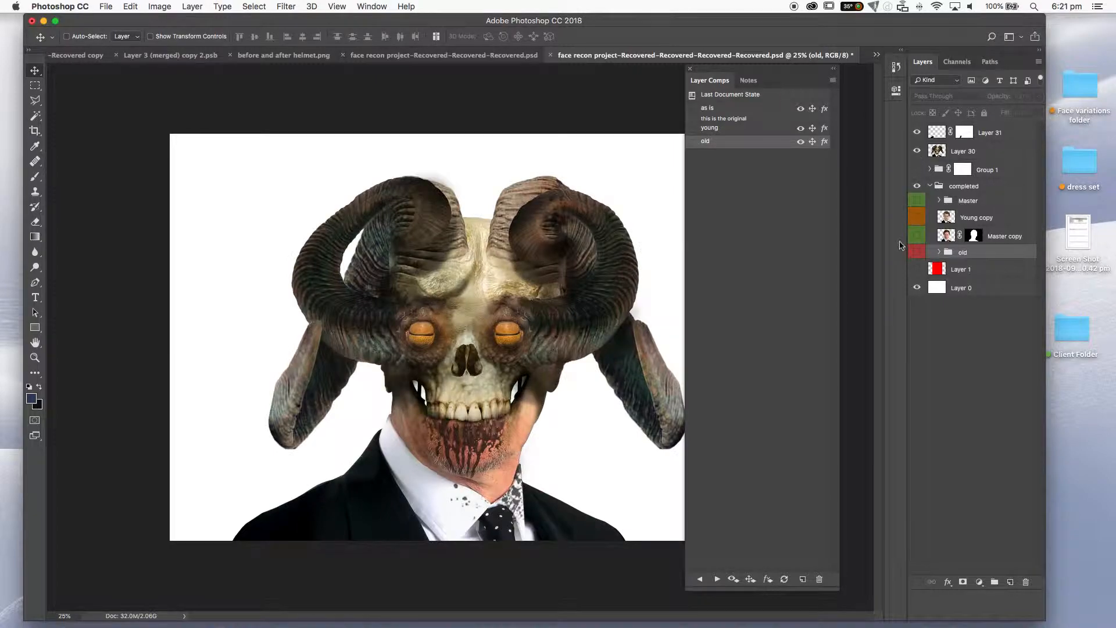
left_click(801, 580)
type("f")
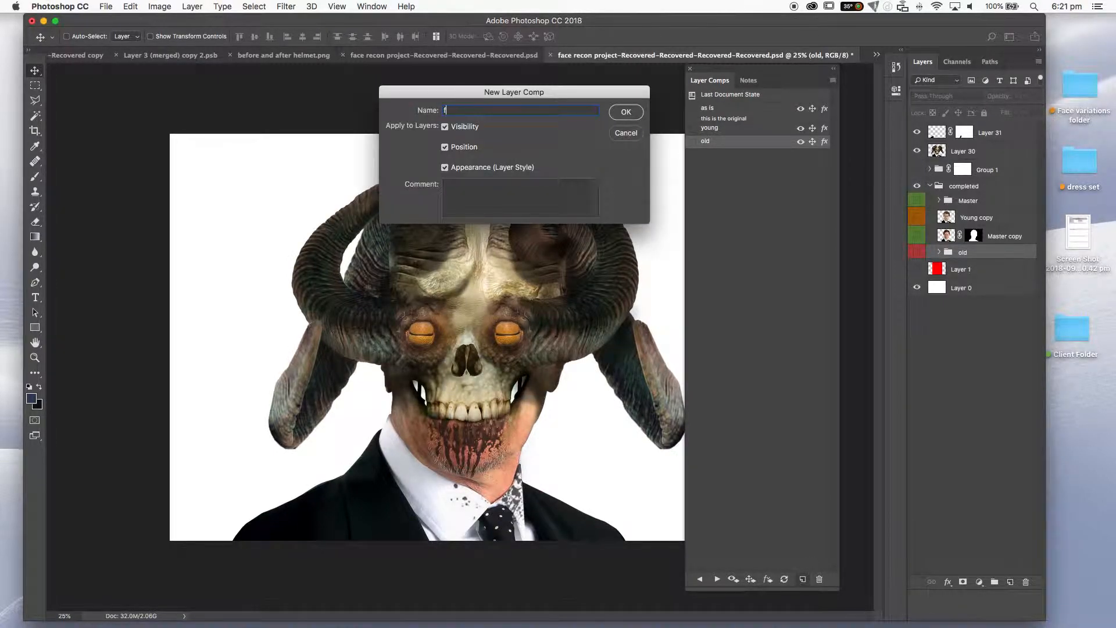
type("reak")
left_click(631, 112)
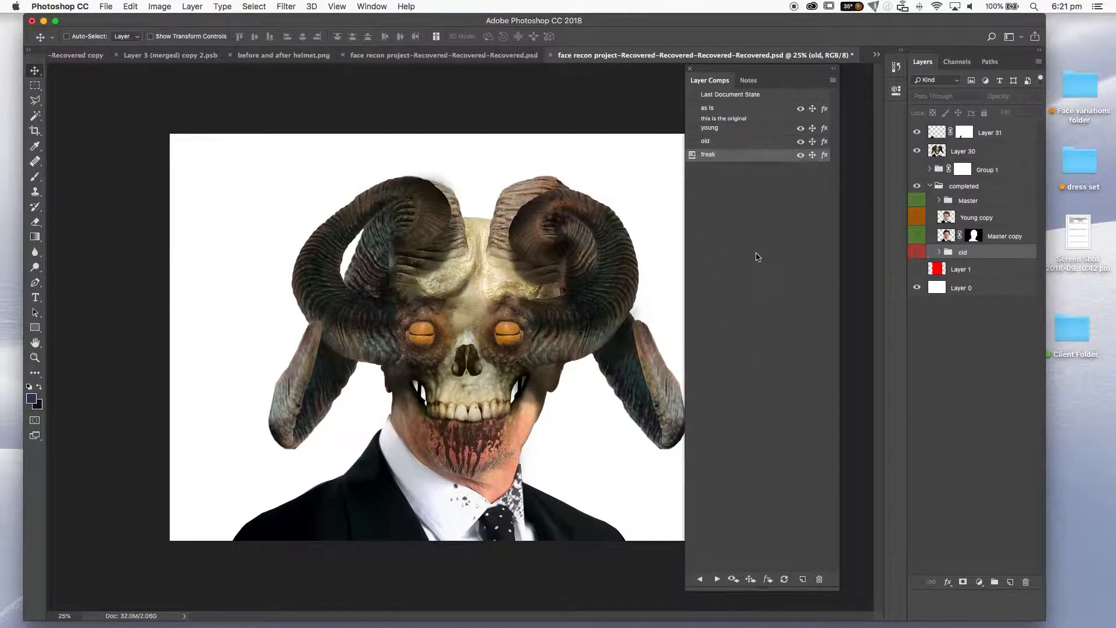
- Apply the as is, young, old and freak layer comps in turn to check each face variation
left_click(746, 181)
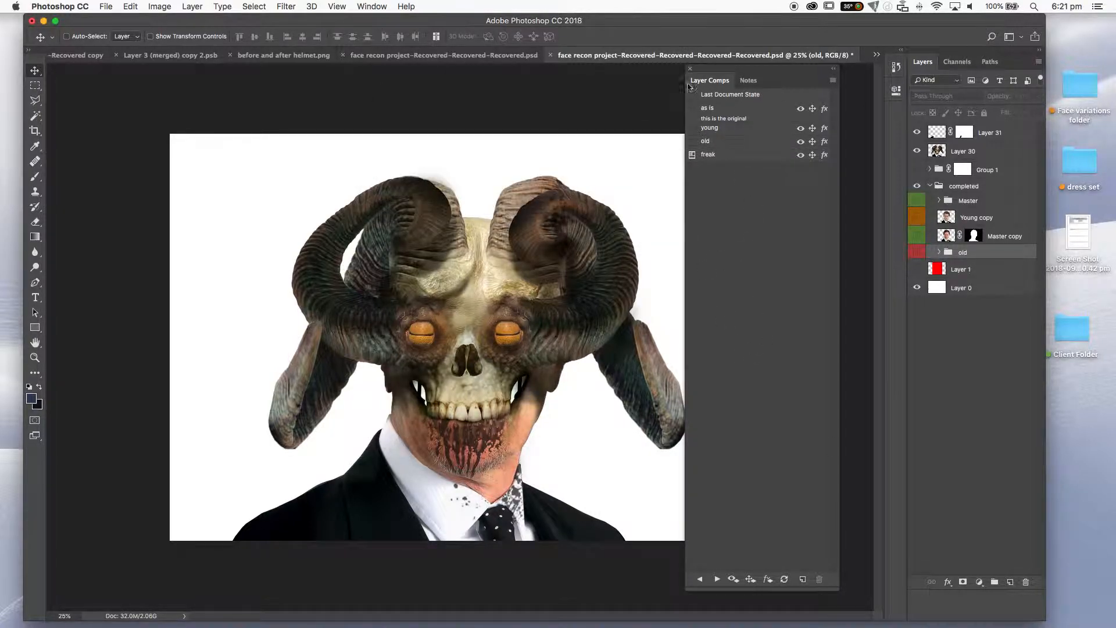
left_click(706, 109)
left_click(693, 110)
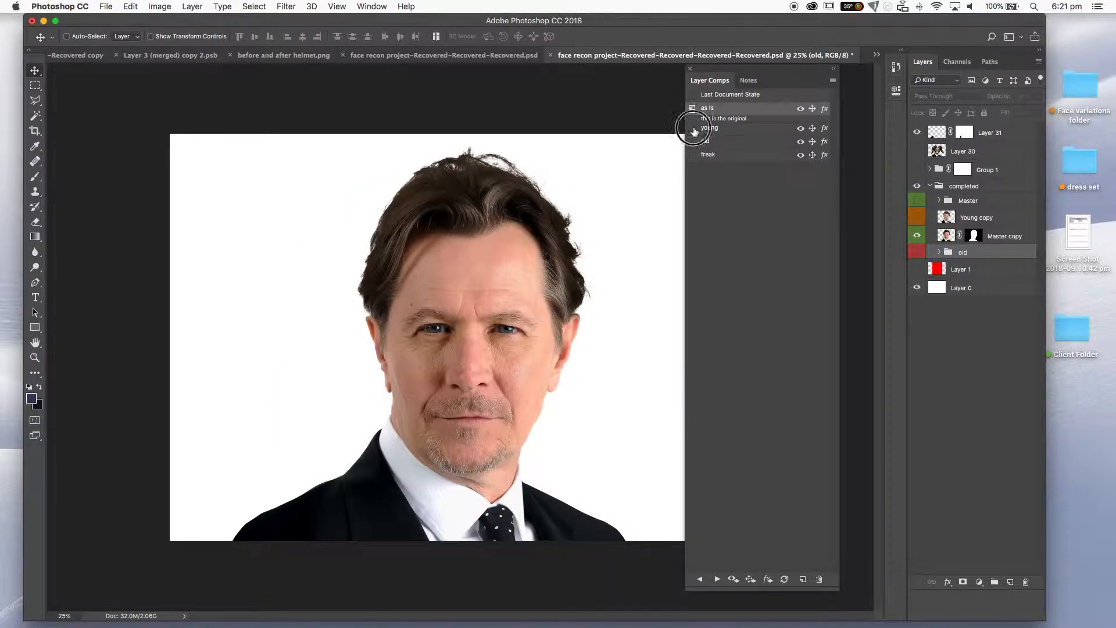
left_click(692, 128)
left_click(693, 142)
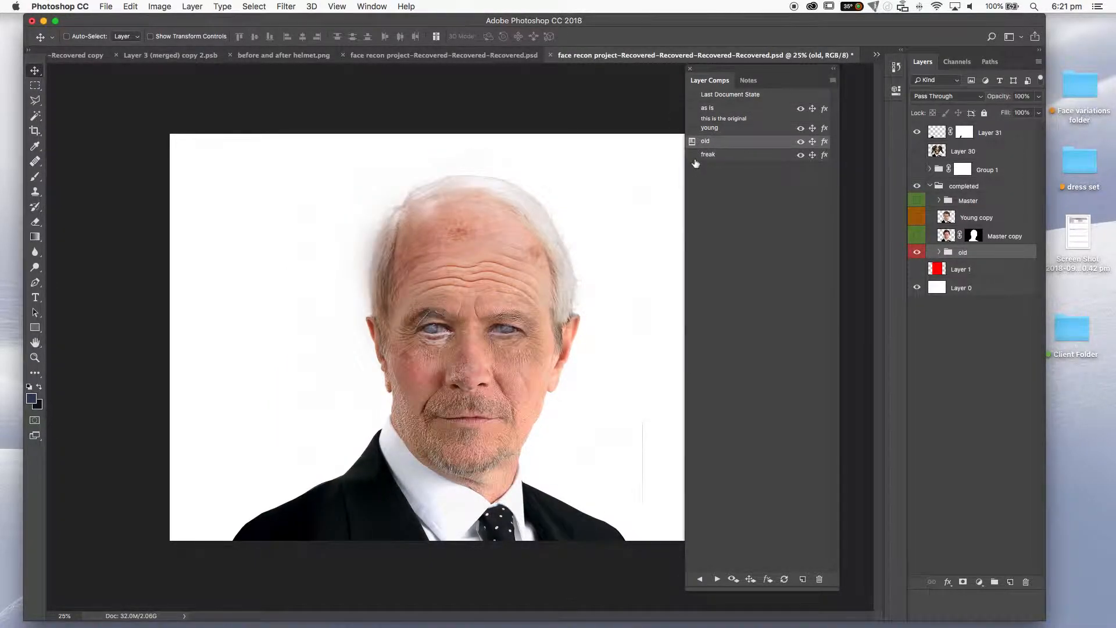
left_click(693, 155)
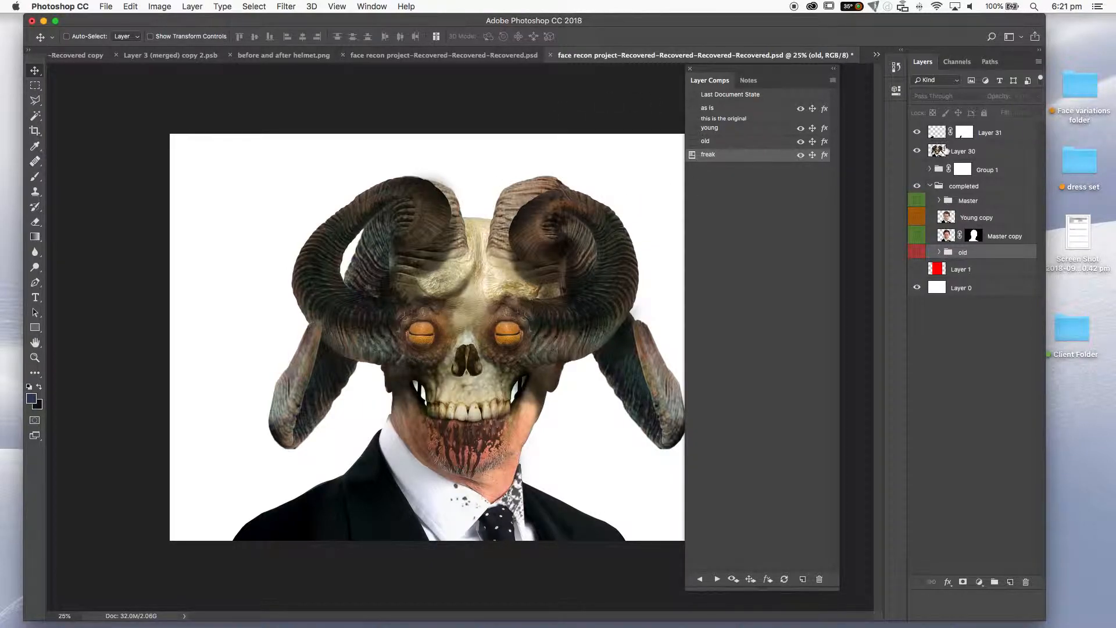
- Expand Group 1 and the old group to reveal the layers they contain
left_click(929, 186)
left_click(930, 186)
left_click(930, 169)
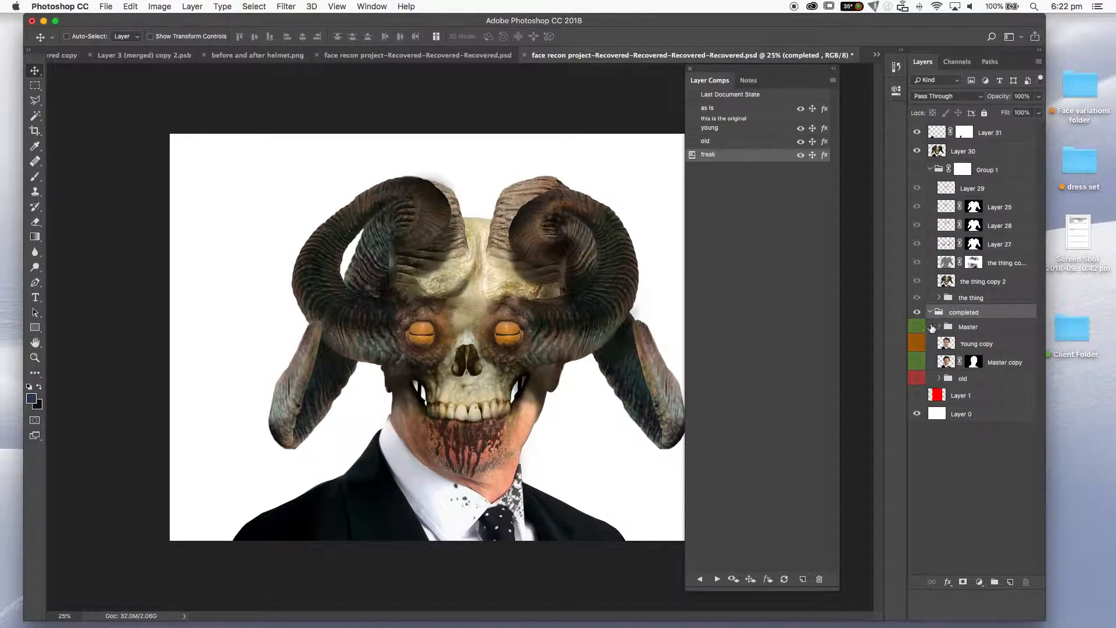
left_click(939, 378)
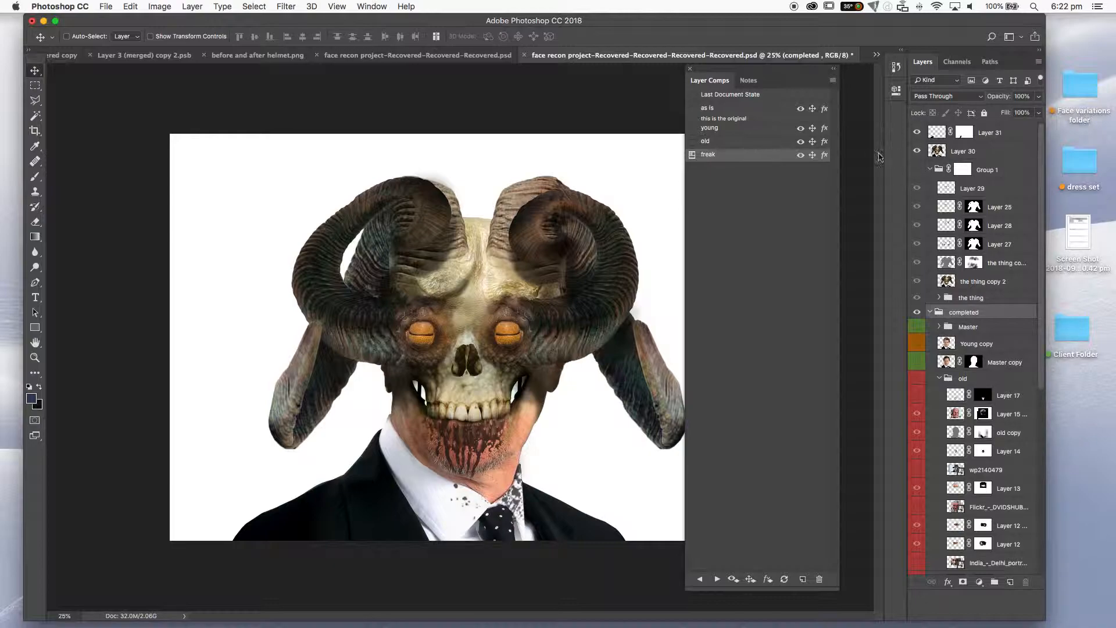
- Hide Layer 30, show Young copy together with the horned skull layers in Group 1, and select Layer 31
left_click(954, 155)
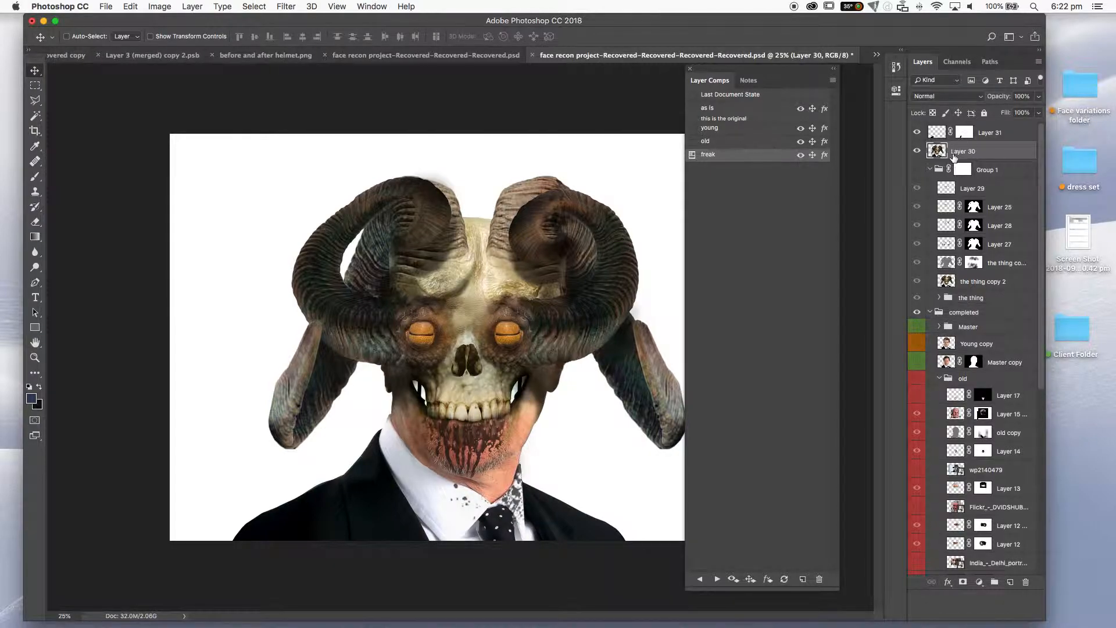
left_click(917, 151)
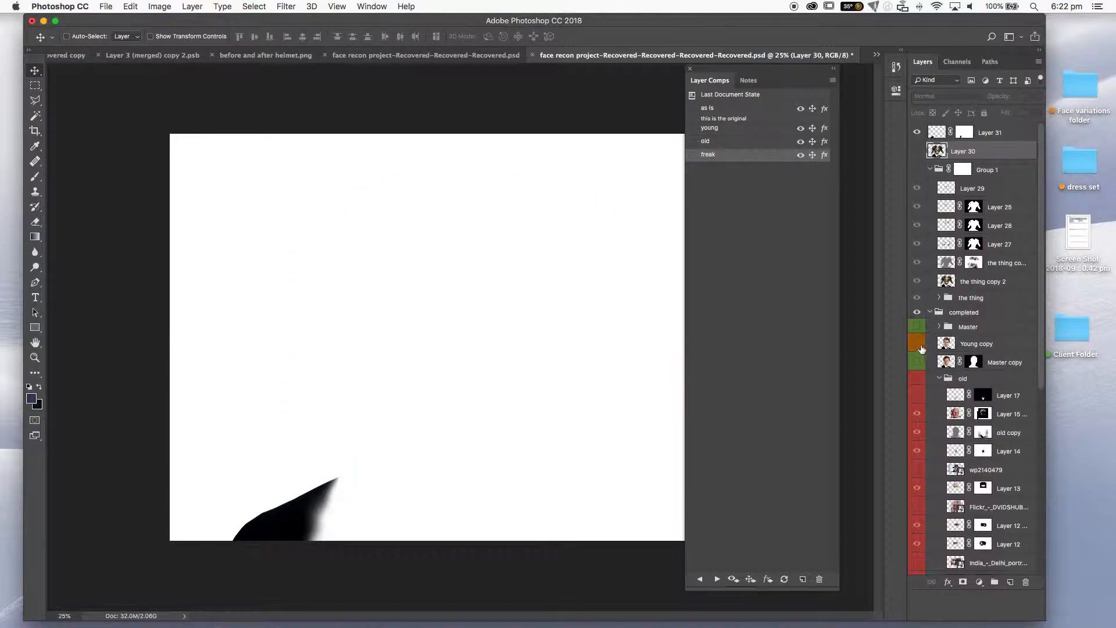
left_click(917, 344)
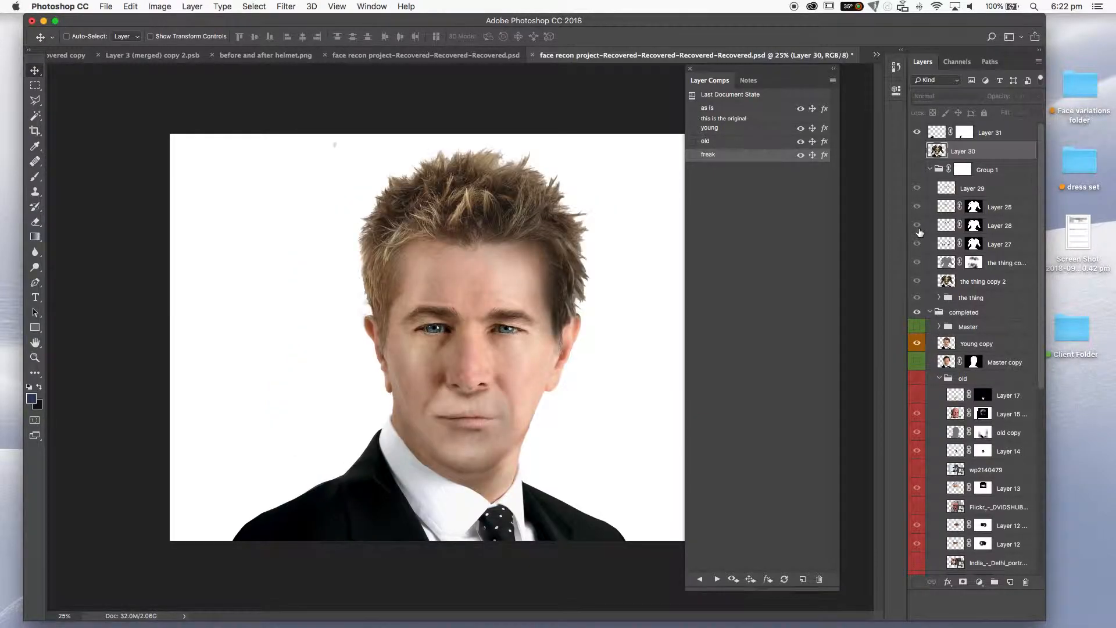
left_click(918, 227)
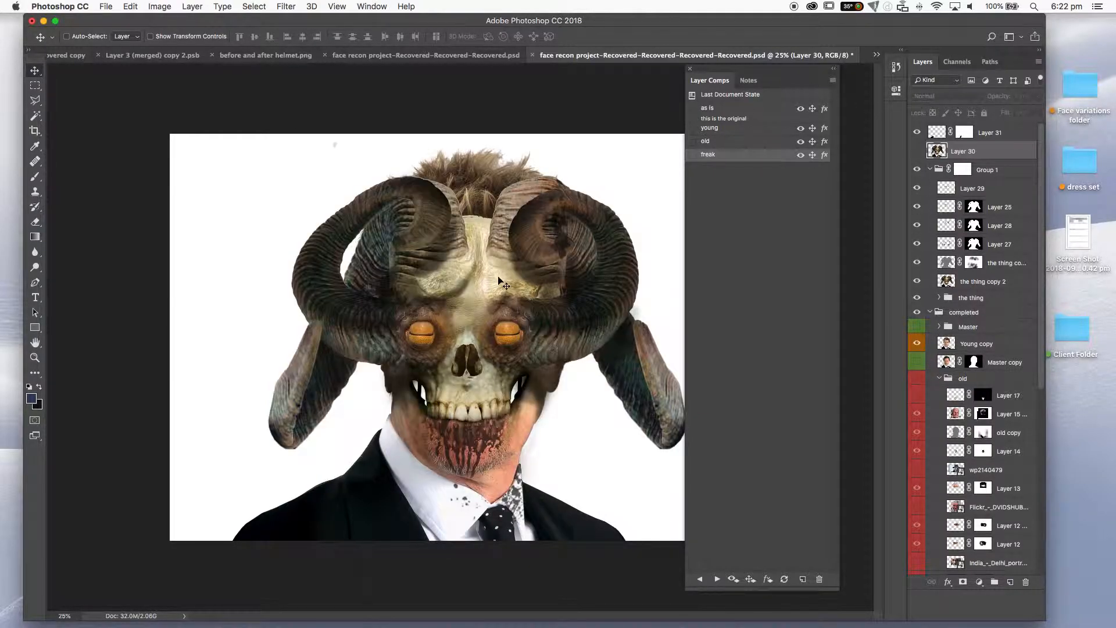
left_click(945, 135)
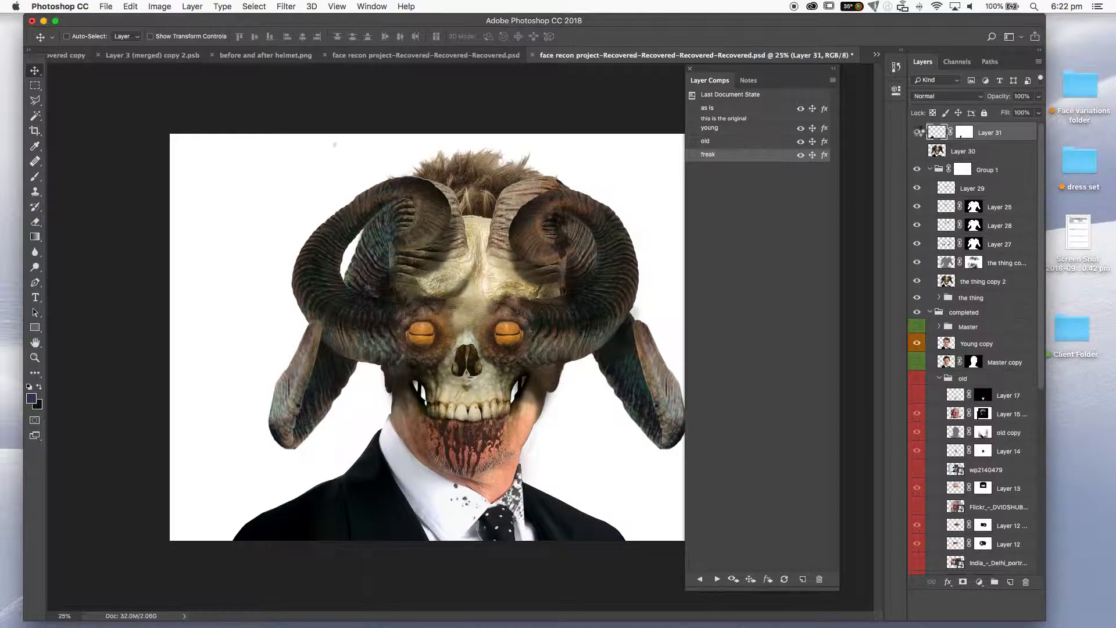
- Hide Layer 31, show the old group, and add a new empty layer above the others
left_click(916, 132)
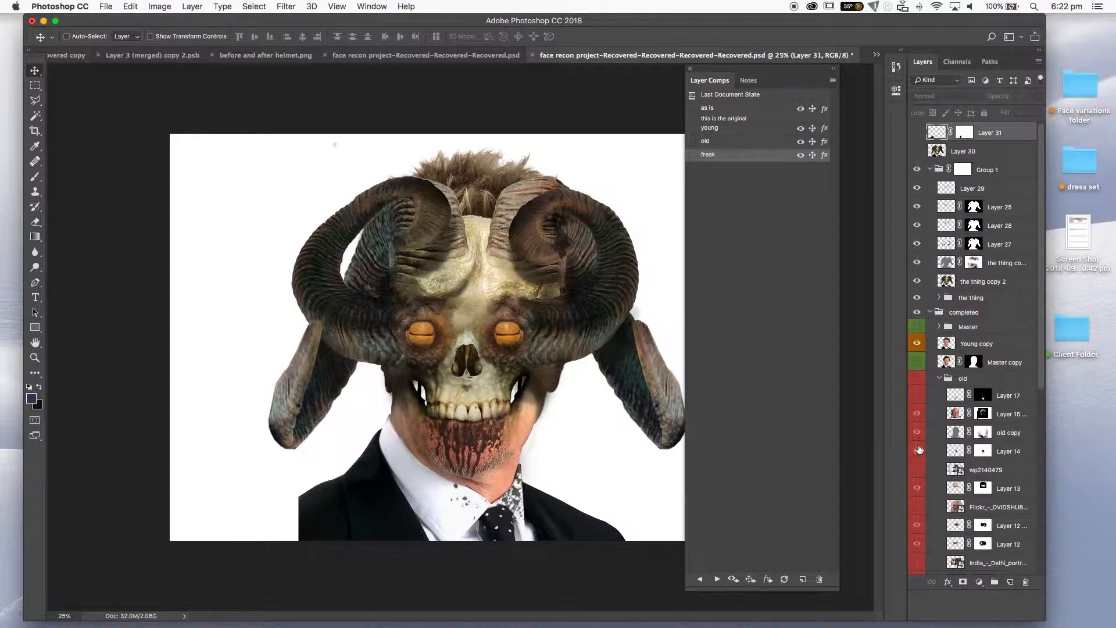
left_click(916, 413)
left_click(1010, 581)
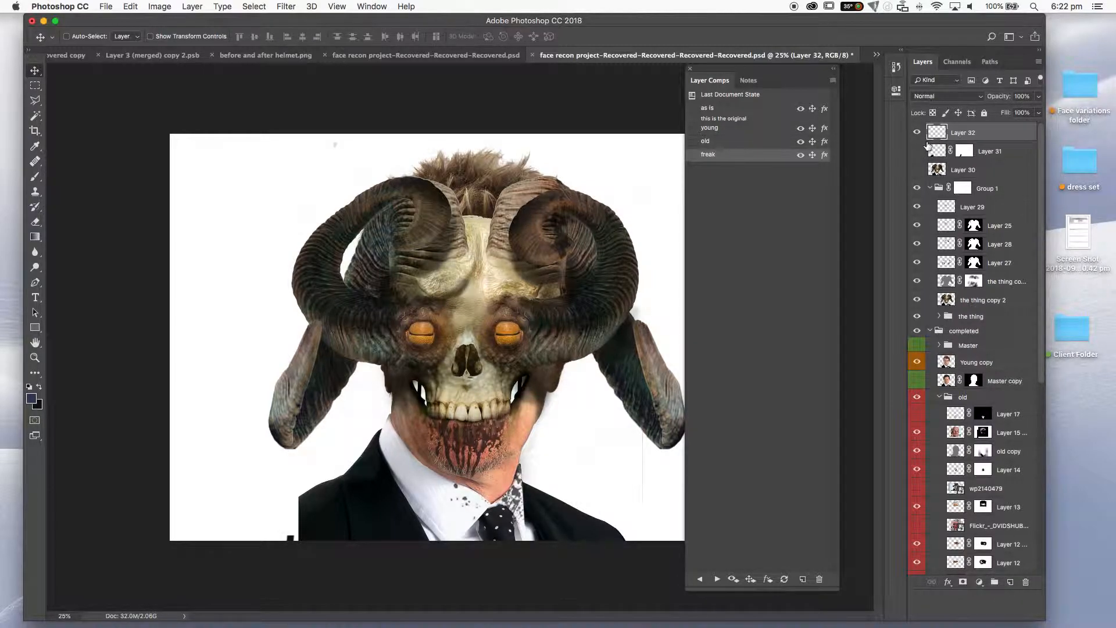
key("o")
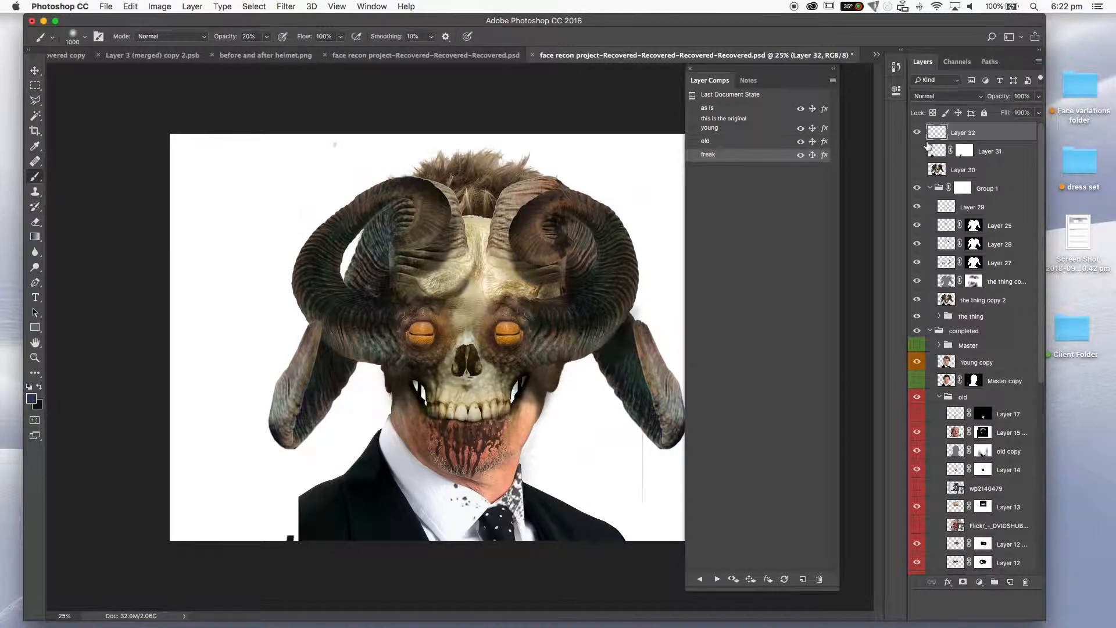
left_click(35, 70)
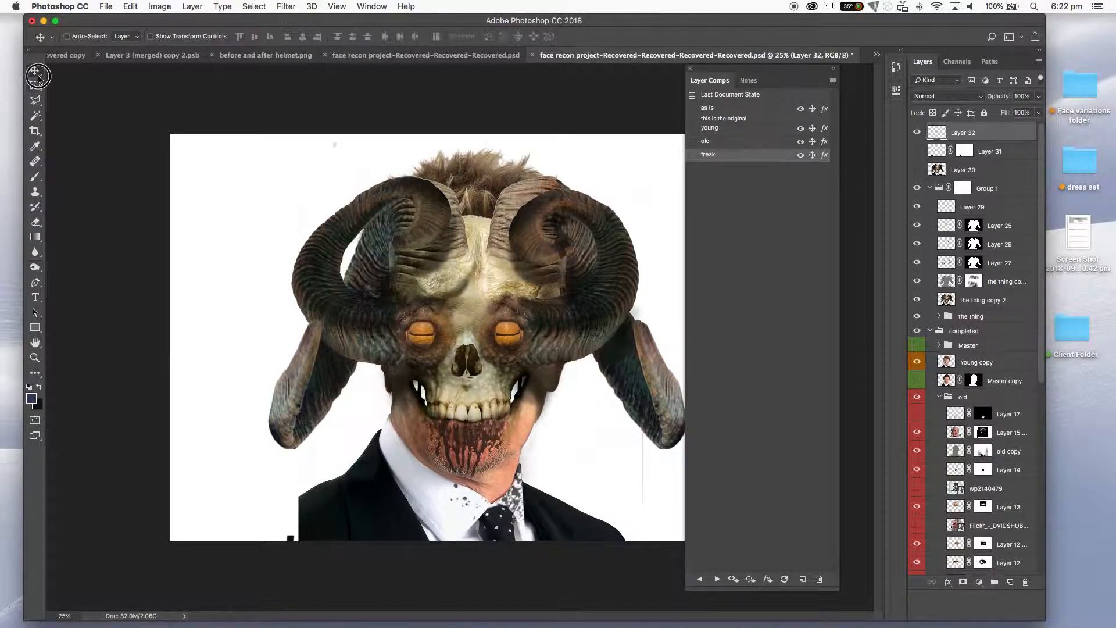
key("ctrl+t")
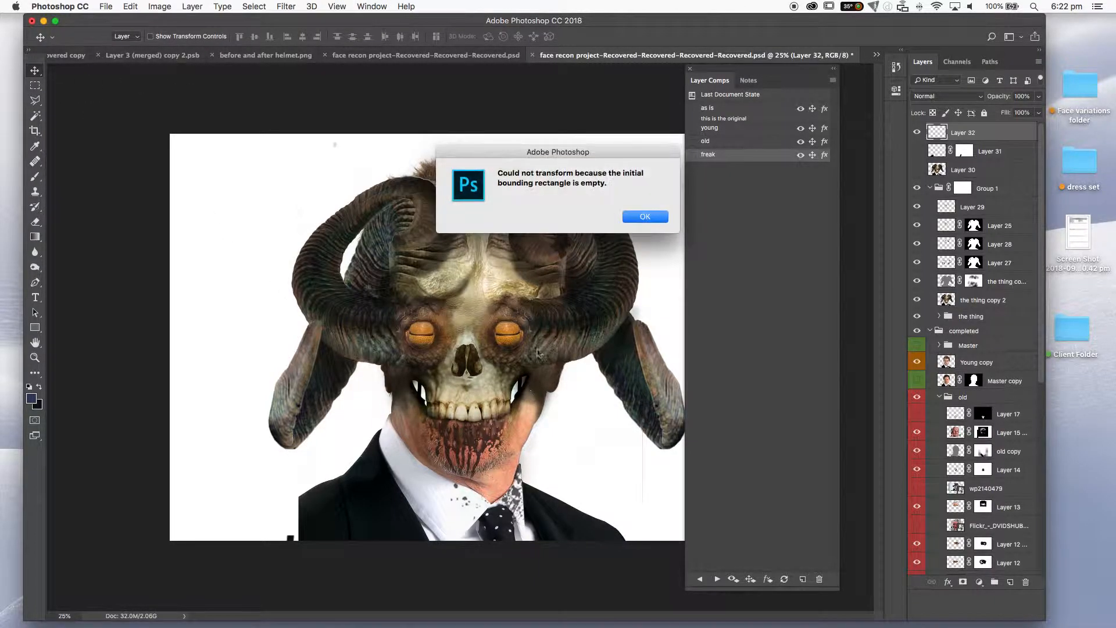
left_click(638, 217)
- Add the text "BOO!!!" in dark blue, scale it to about 2081%, and position it across the horns and forehead
key("t")
left_click(336, 226)
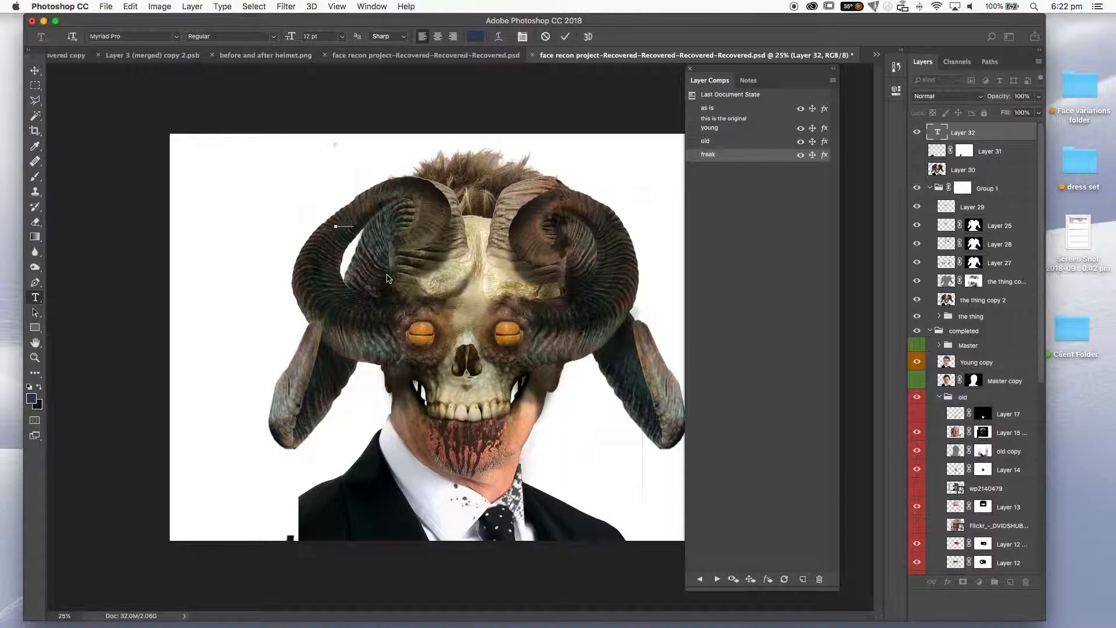
left_click(35, 70)
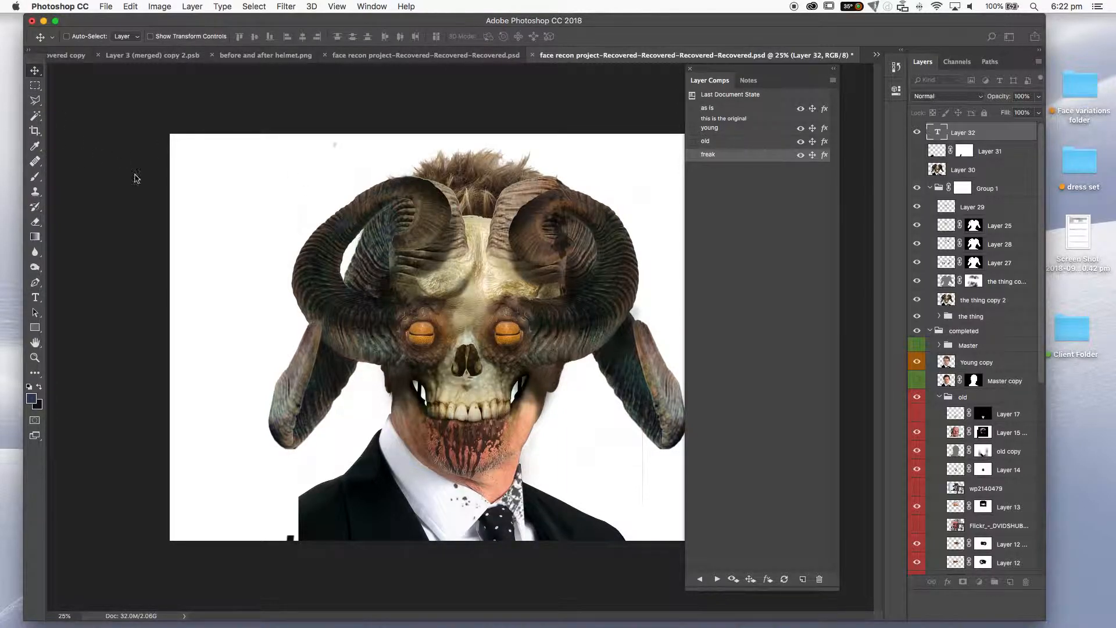
key("ctrl+t")
left_click_drag(355, 229, 692, 500)
left_click_drag(546, 323, 464, 247)
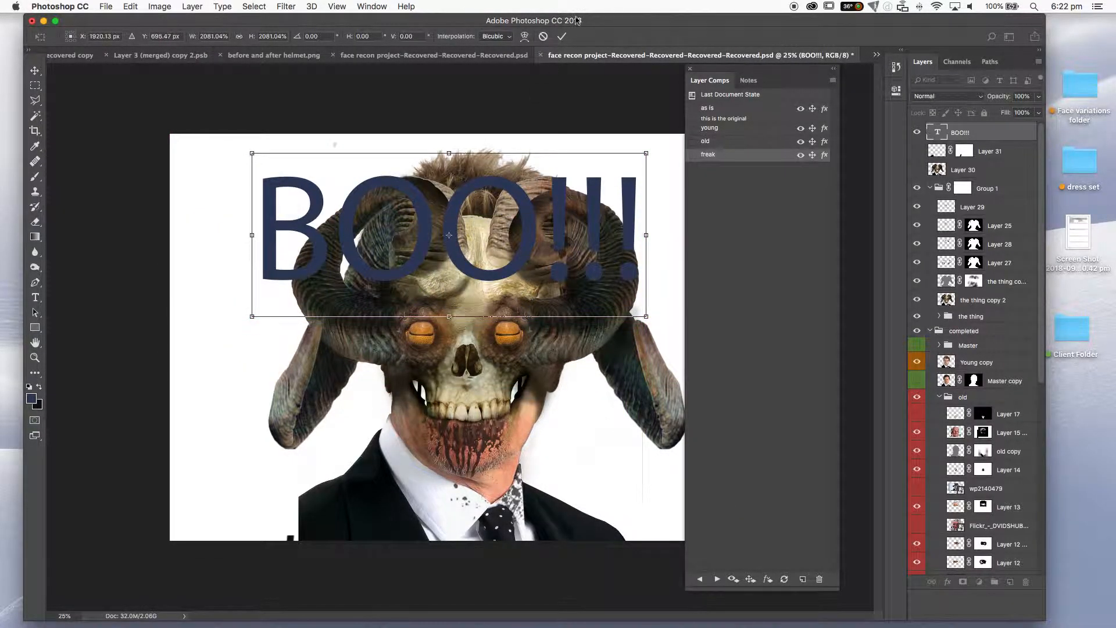
left_click(564, 36)
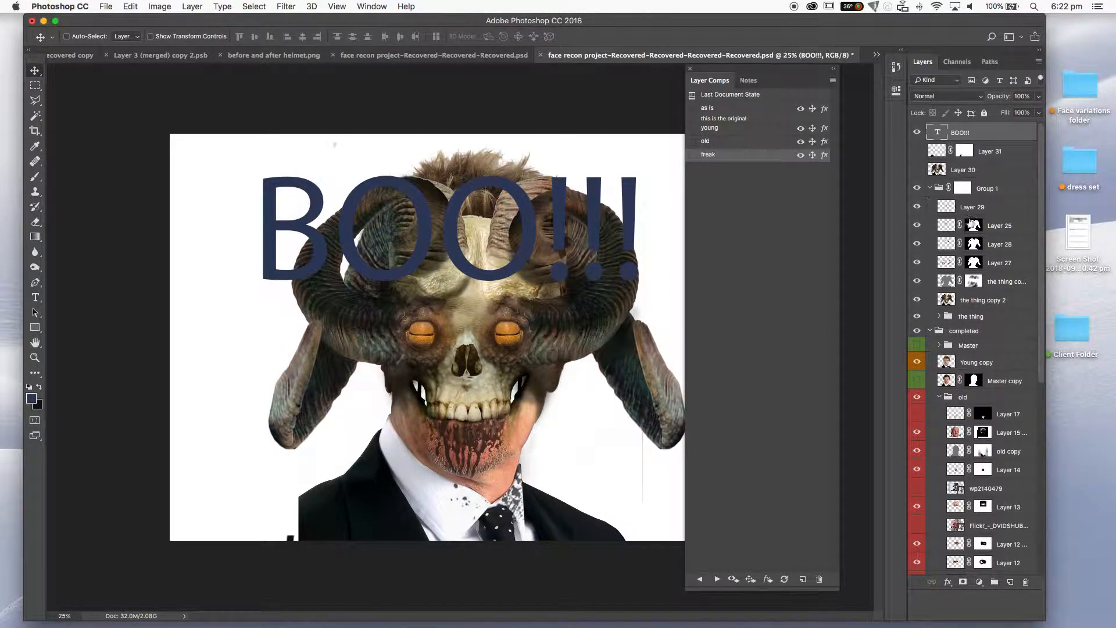
- Hide Layer 25, the thing copy, old copy and Layer 12, and store the state as a layer comp named "???"
left_click(917, 281)
left_click(917, 225)
left_click(917, 451)
left_click(917, 562)
left_click(803, 581)
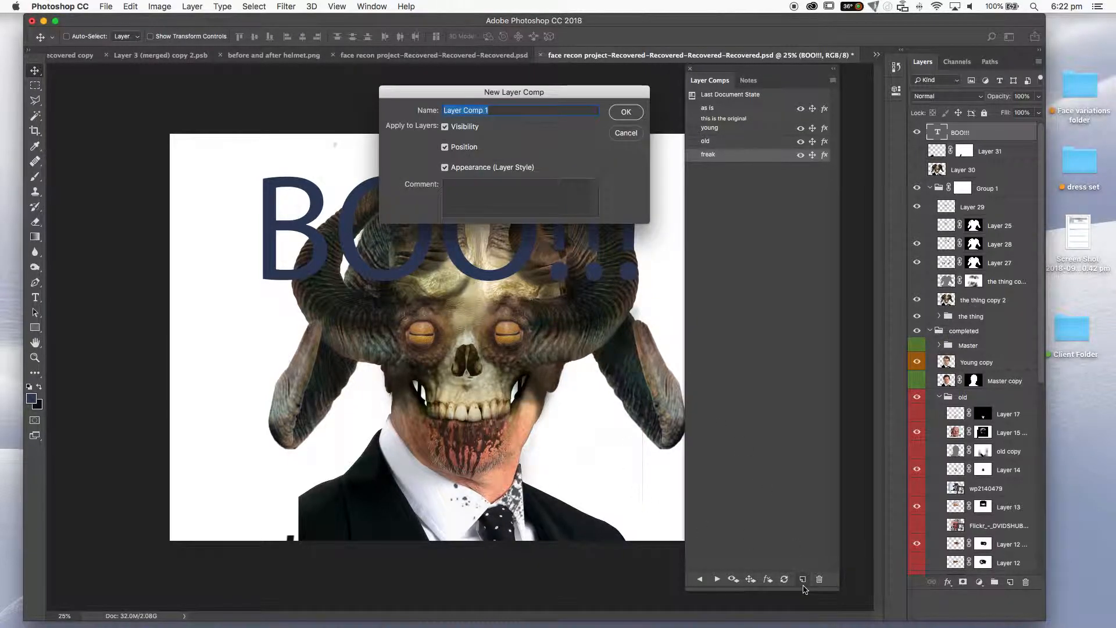
type("?")
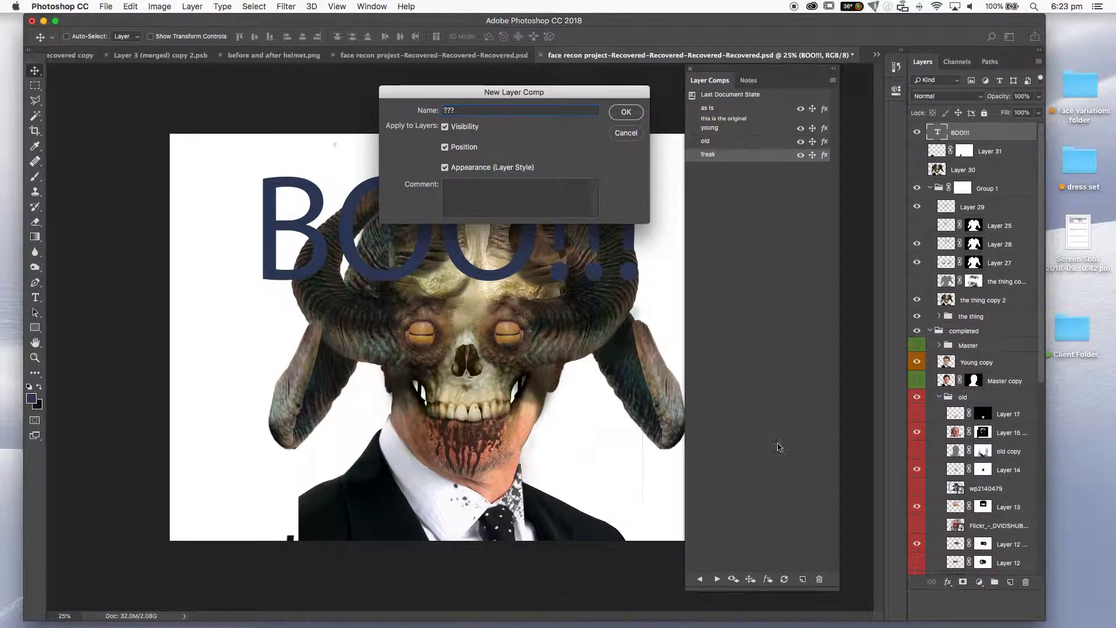
left_click(627, 114)
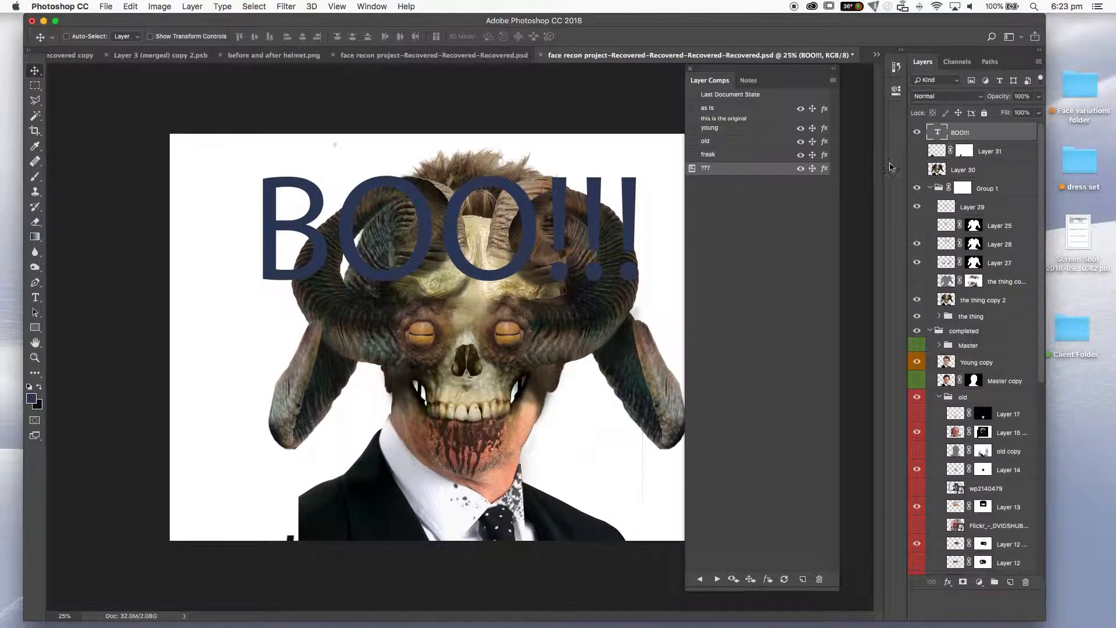
- In the old group, hide Layer 11 copy and Layer 8, and show Layer 4, both Layer 2 copies and Layer 3
scroll(965, 332, "down", 6)
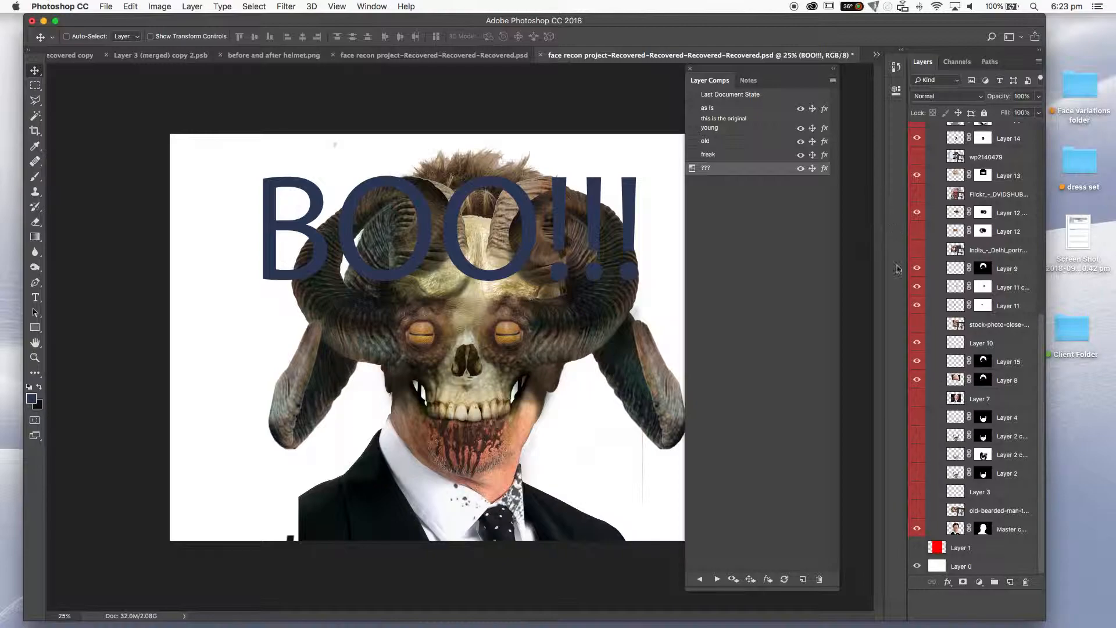
left_click(916, 287)
left_click(917, 343)
left_click(935, 394)
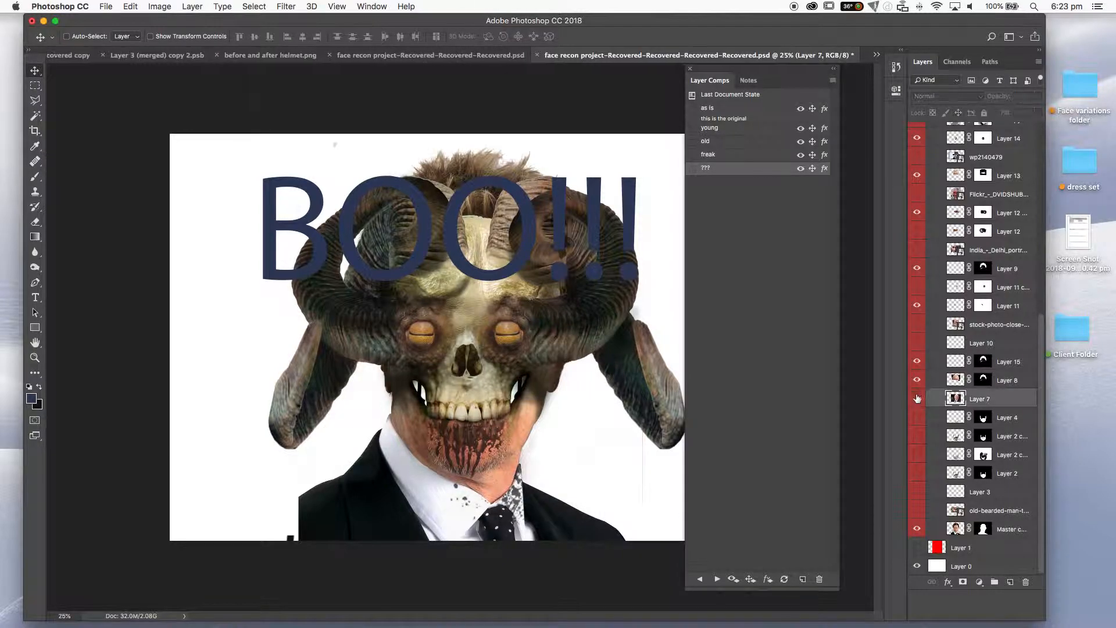
left_click(918, 397)
left_click(916, 380)
left_click(917, 361)
left_click(917, 342)
left_click(917, 454)
left_click(917, 491)
left_click(917, 418)
left_click(917, 436)
left_click(917, 398)
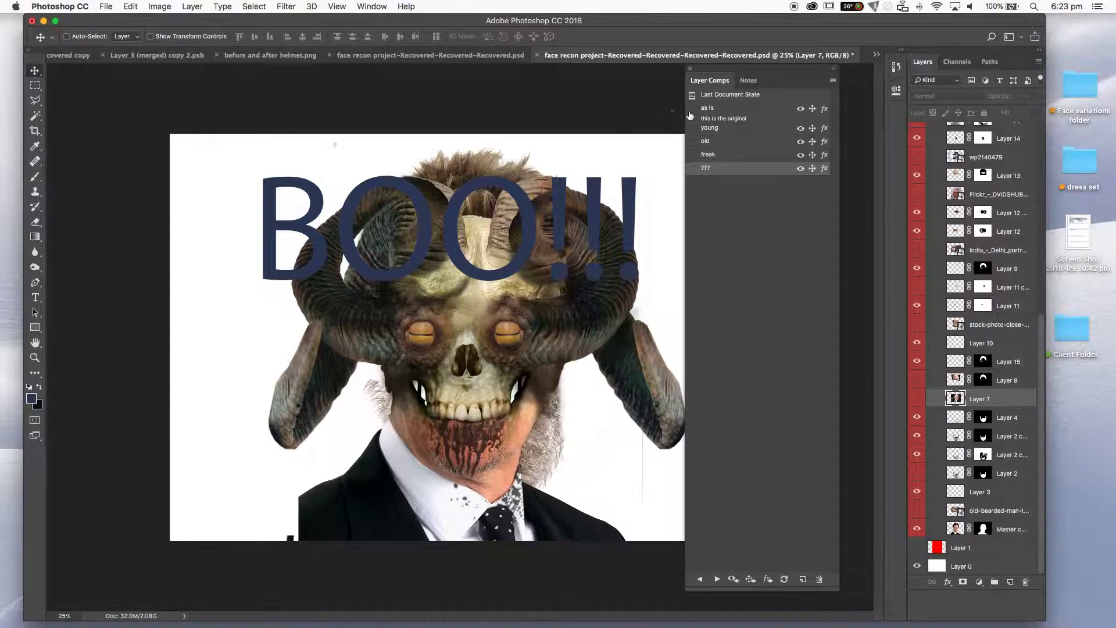
- Apply the as is, young, old, freak and ??? layer comps in turn to compare the stored states
left_click(692, 114)
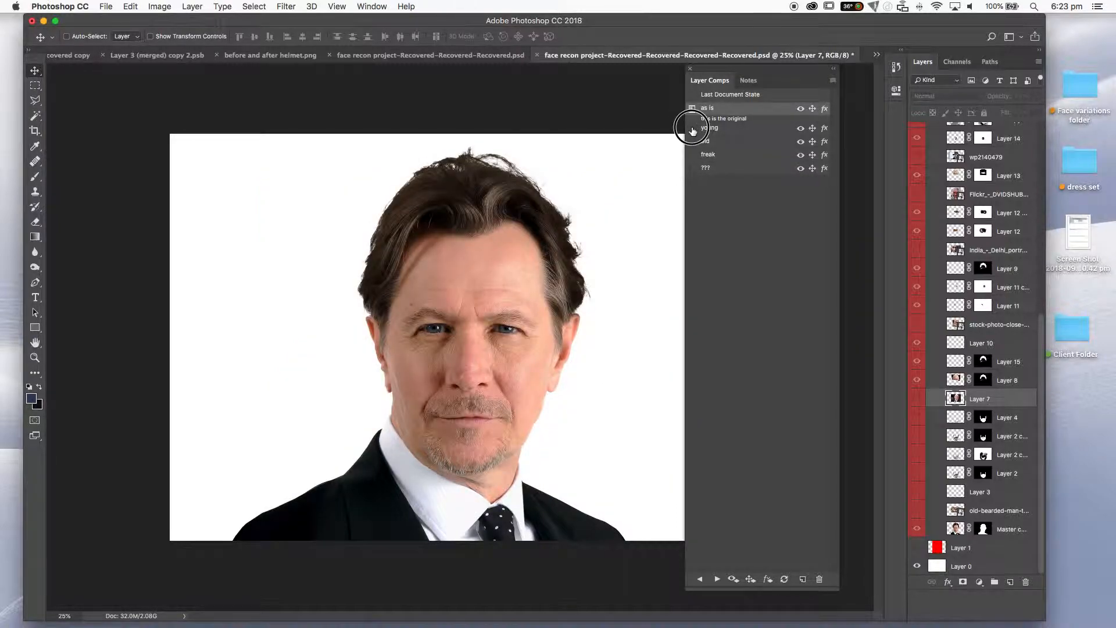
left_click(696, 129)
left_click(694, 141)
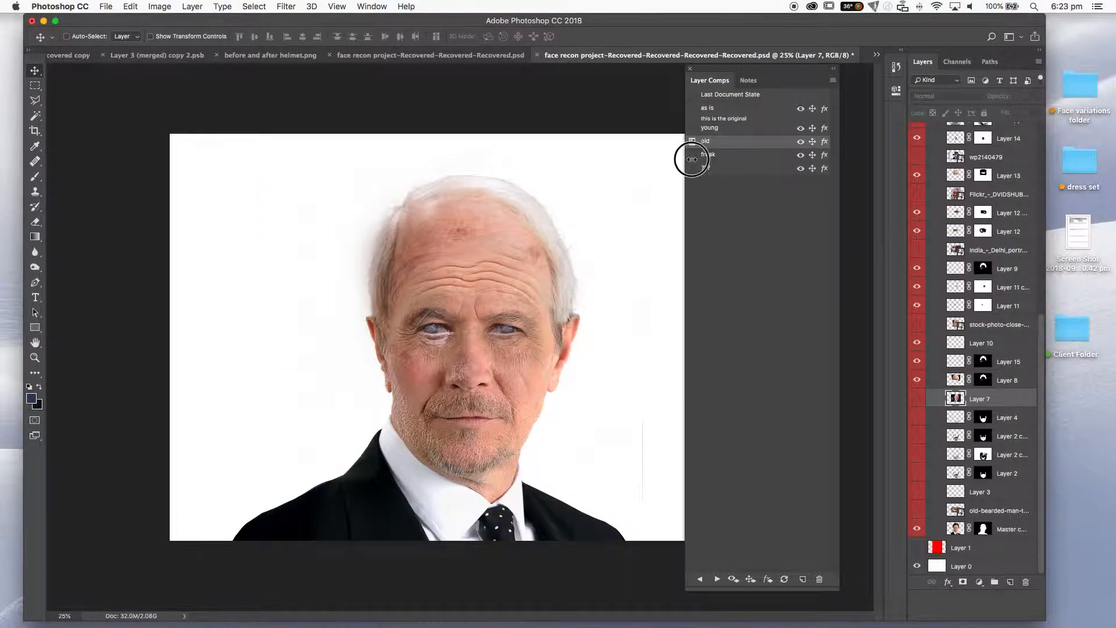
left_click(692, 154)
left_click(693, 168)
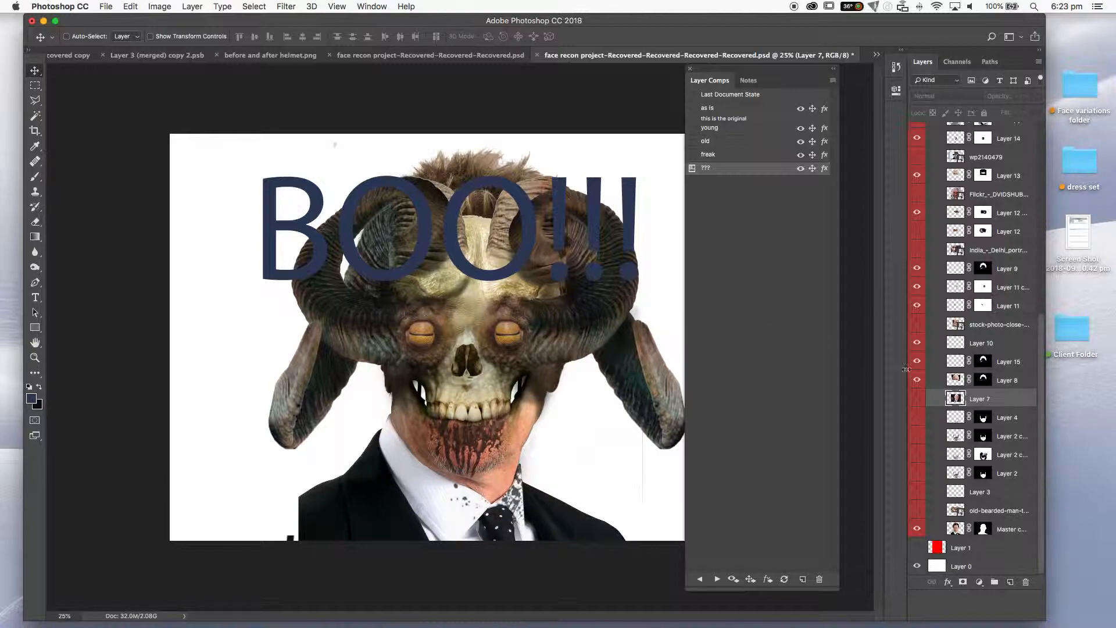
- Add a new layer at the top of the layer stack and draw a circular selection over the lower face and left horn
left_click(1011, 585)
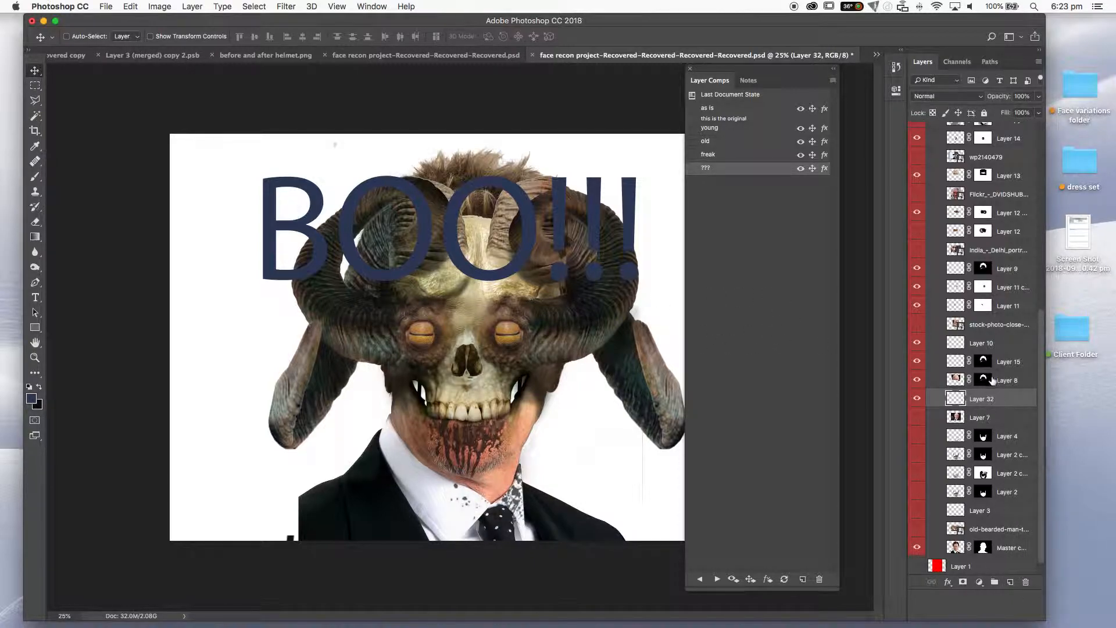
left_click_drag(994, 399, 967, 129)
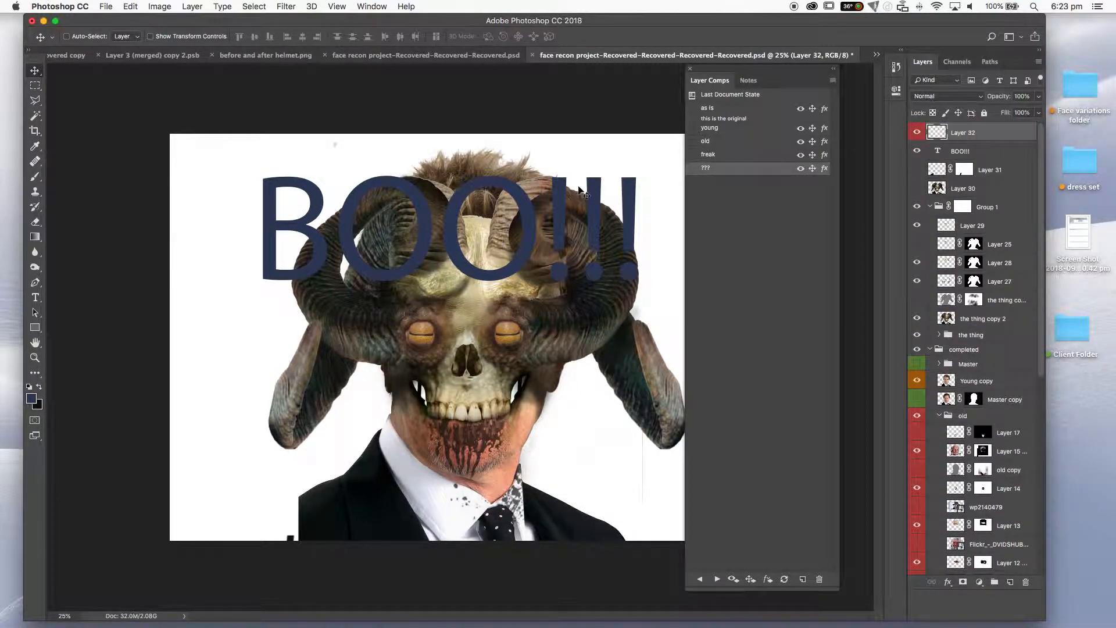
key("m")
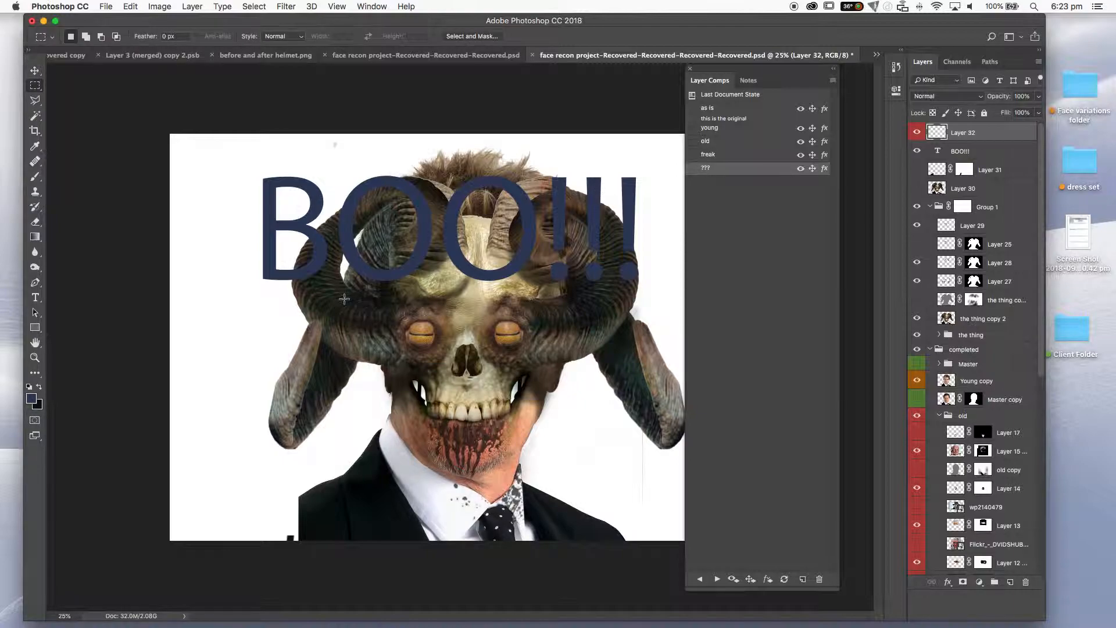
key("shift+m")
left_click_drag(298, 294, 581, 490)
- Fill the circular selection with a linear gradient of light blue and yellow, and deselect it
key("g")
key("shift+g")
key("shift+g")
key("shift+g")
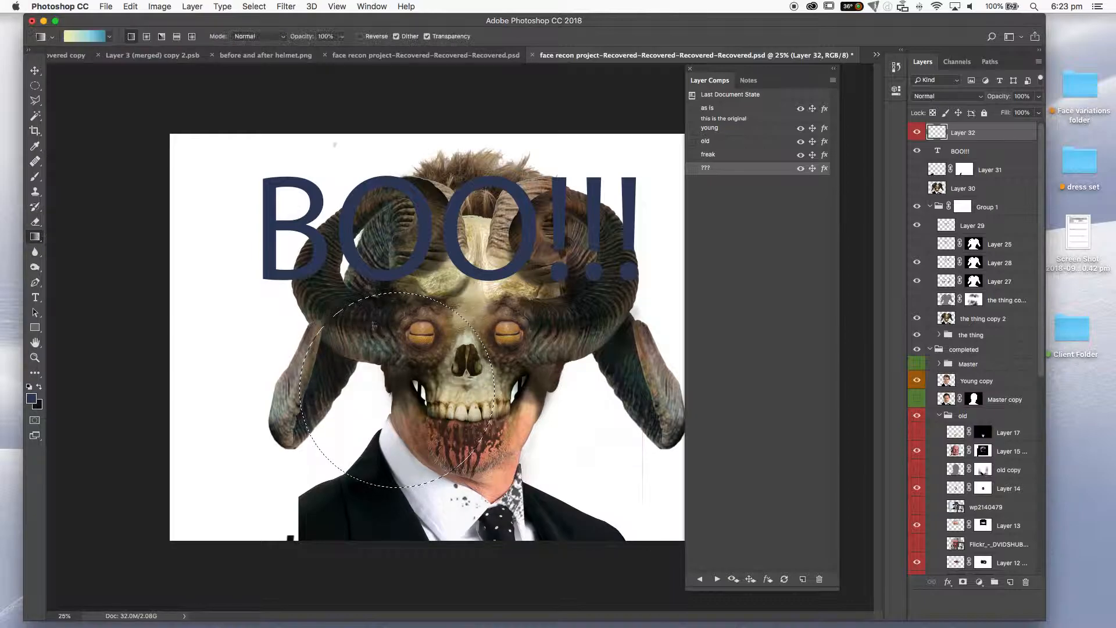
left_click_drag(300, 358, 434, 358)
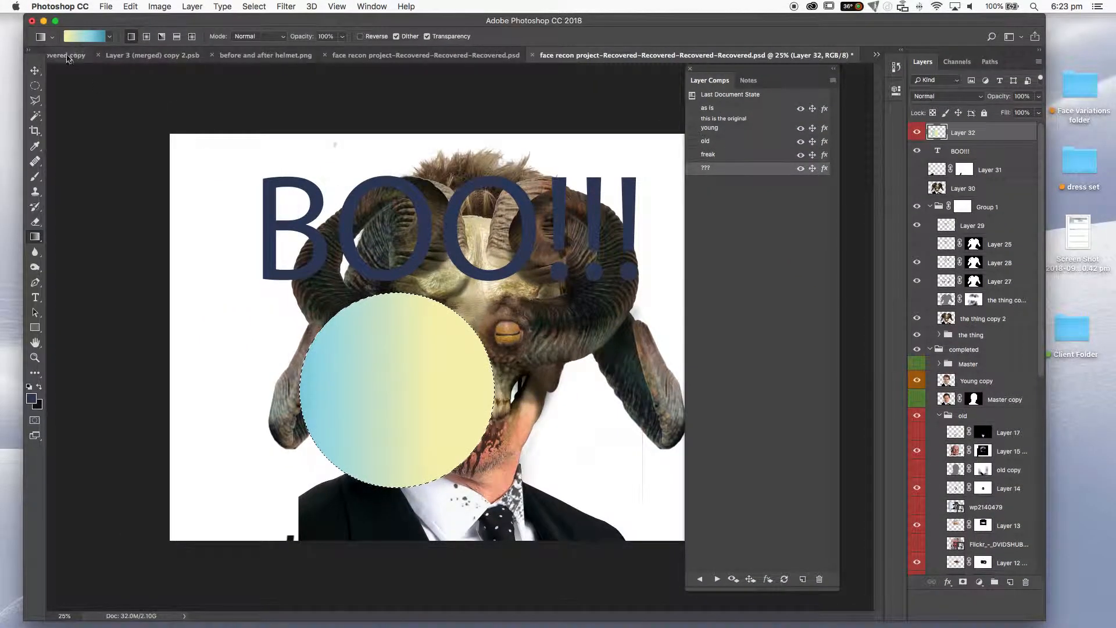
left_click(35, 86)
left_click(353, 361)
- Move the gradient circle left, clear of the skull's eyes, and update the ??? layer comp to include it
key("v")
left_click_drag(411, 443, 302, 445)
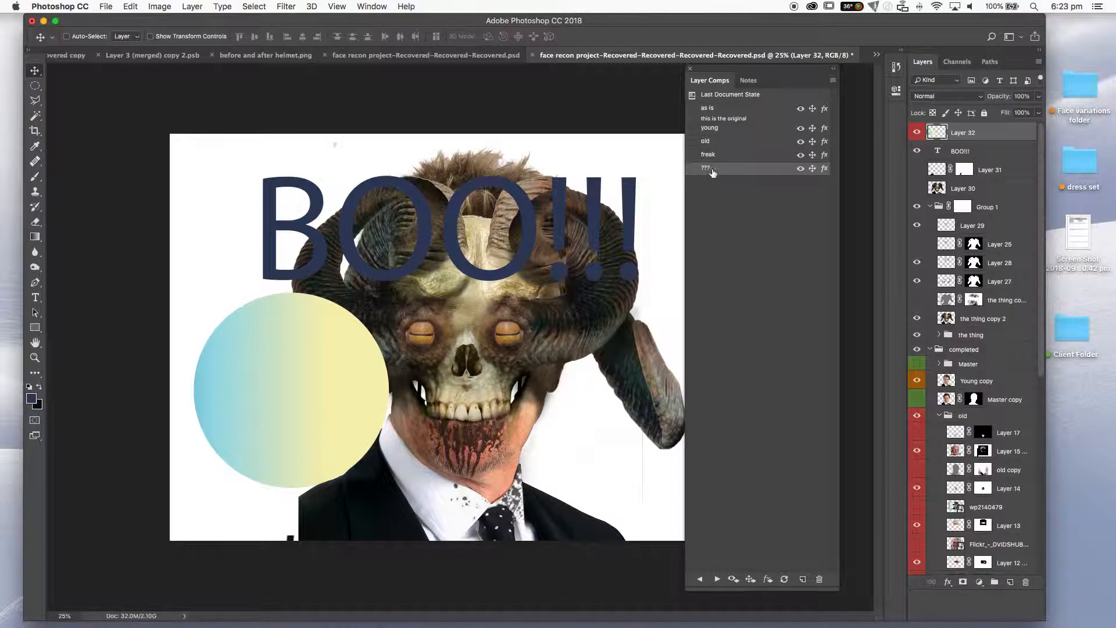
left_click(784, 580)
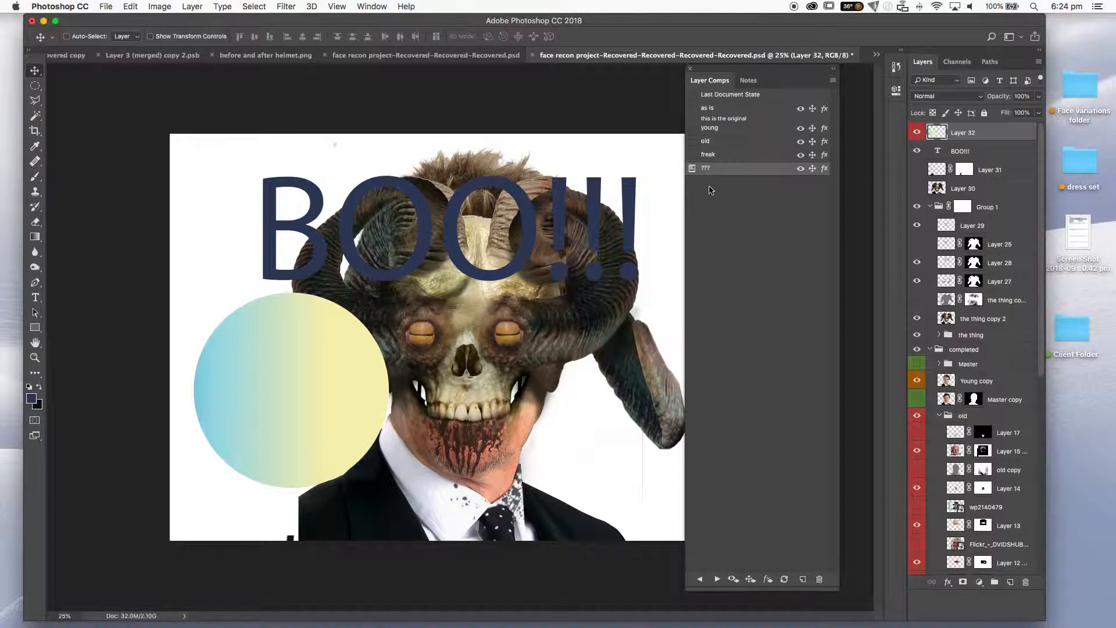
- Switch to the freak comp and back to ???, hide Layer 32, and update the ??? comp with that change
left_click(693, 155)
left_click(692, 169)
left_click(918, 134)
left_click(784, 580)
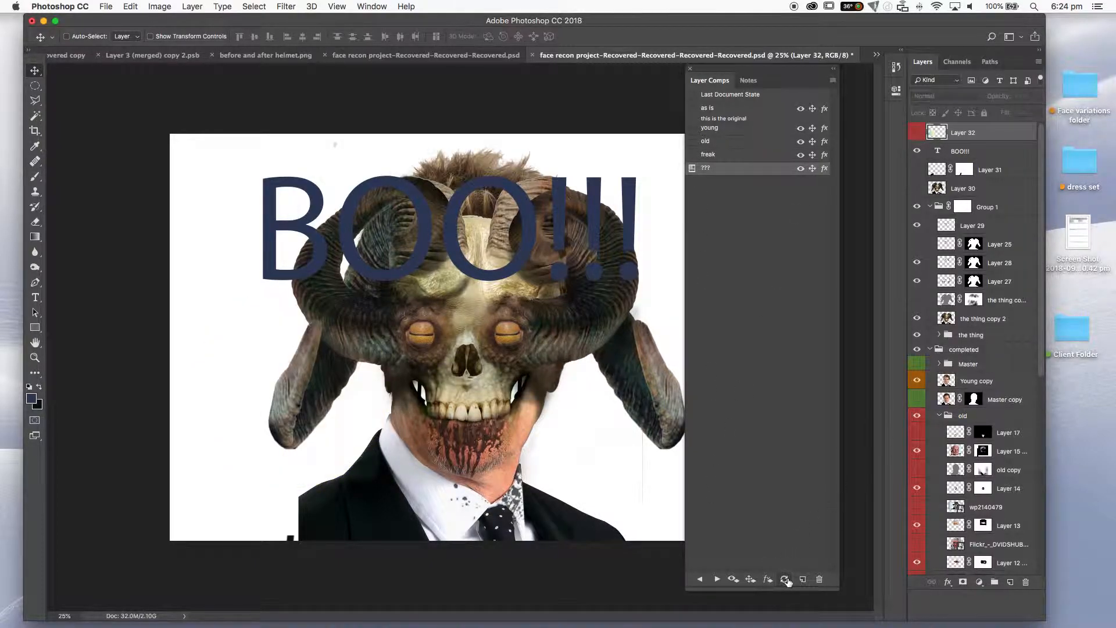
- Apply the freak, old, young and as is layer comps in turn to check each variation
left_click(692, 154)
left_click(691, 141)
left_click(692, 128)
left_click(693, 115)
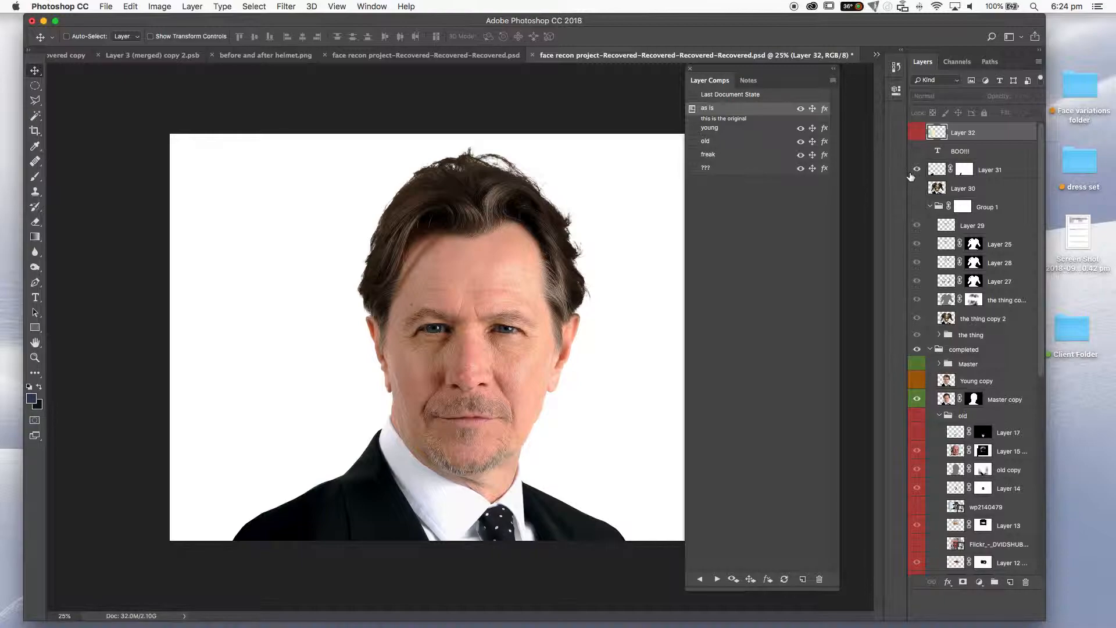
- Apply the young layer comp, show the BOO!!! text layer, and collapse Group 1 and the old group
left_click(692, 128)
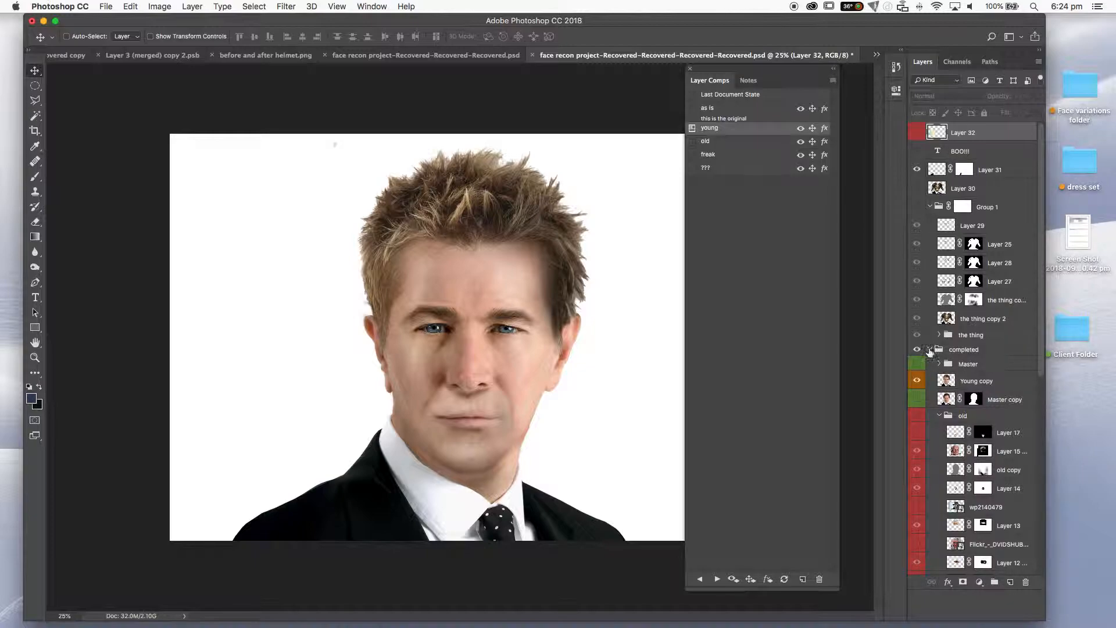
left_click(930, 350)
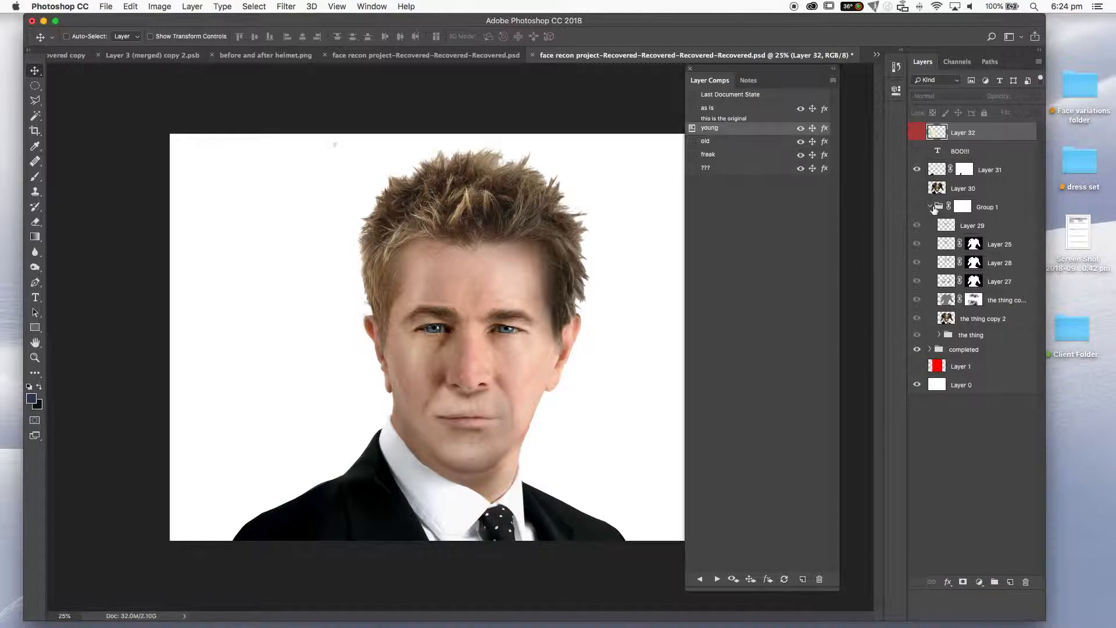
left_click(930, 207)
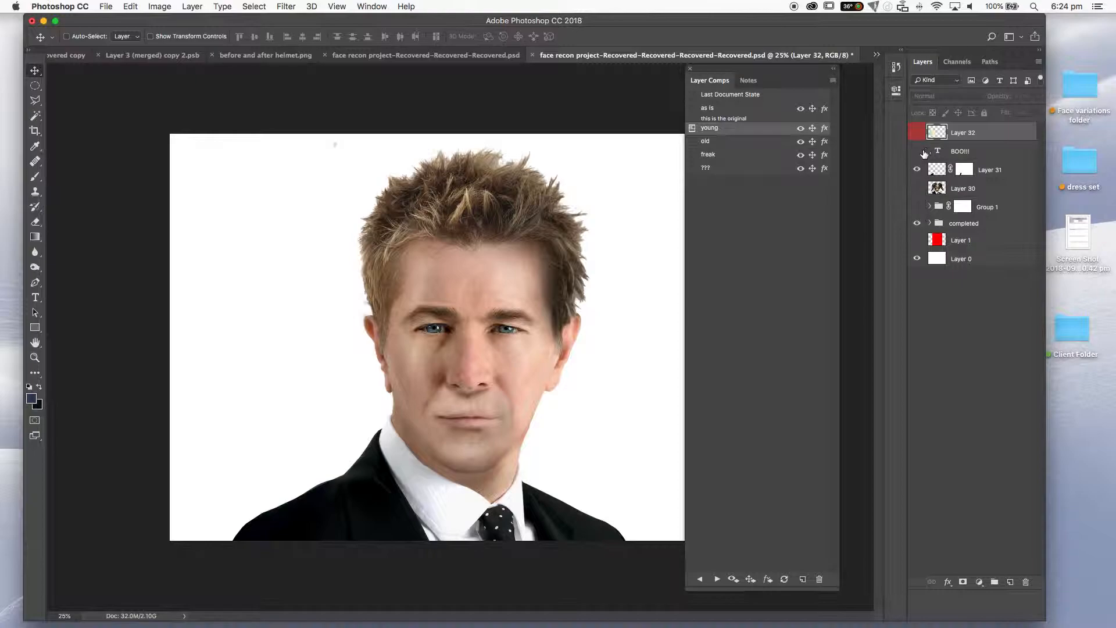
left_click(917, 150)
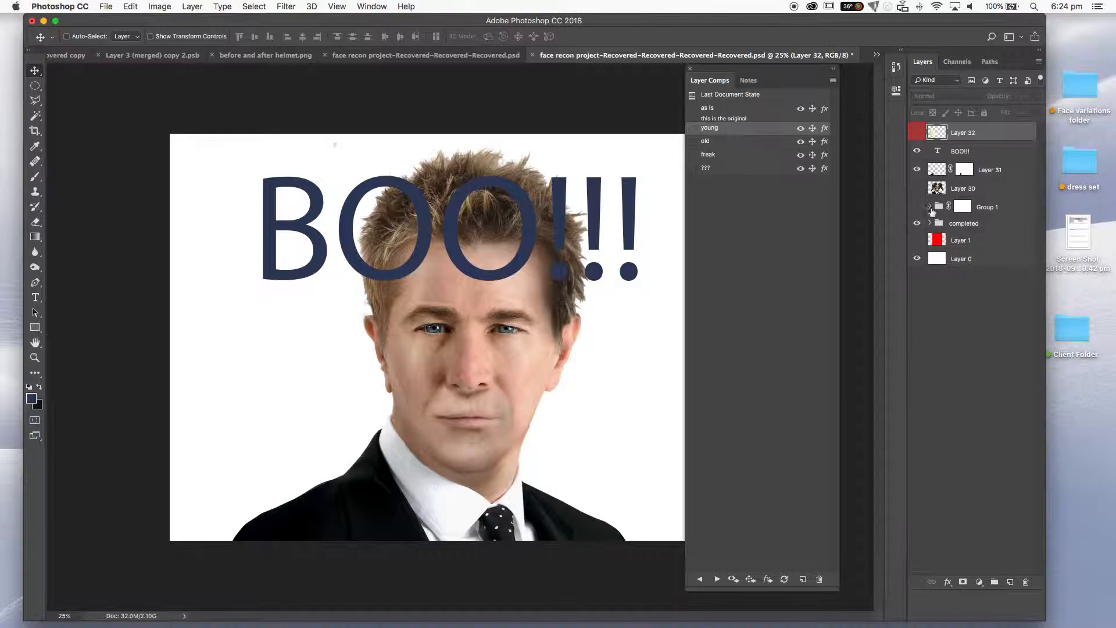
left_click(929, 223)
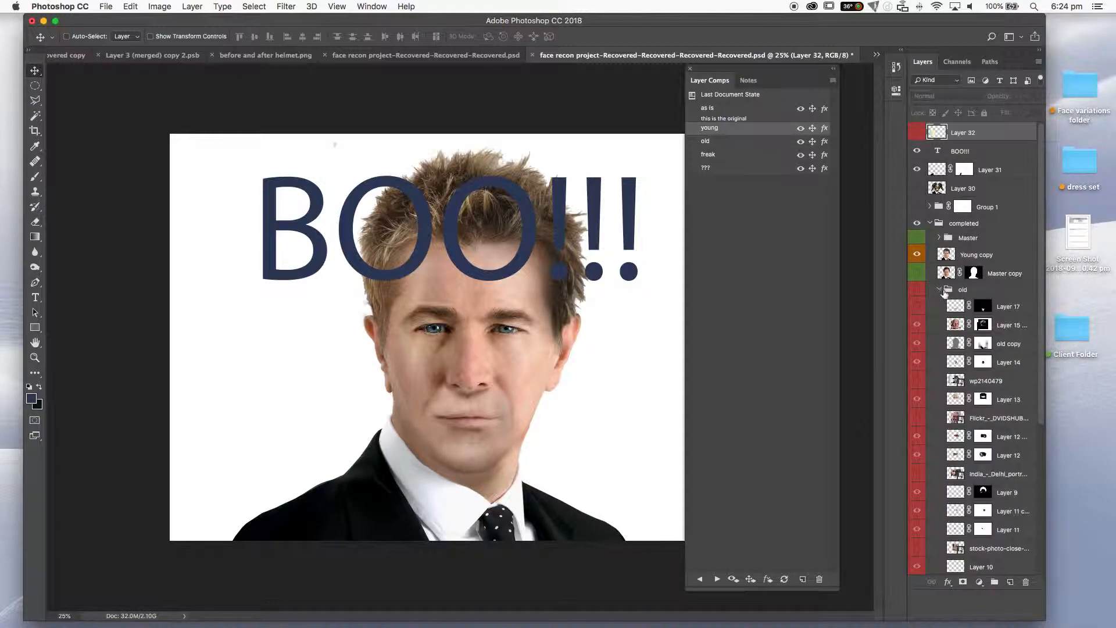
left_click(939, 289)
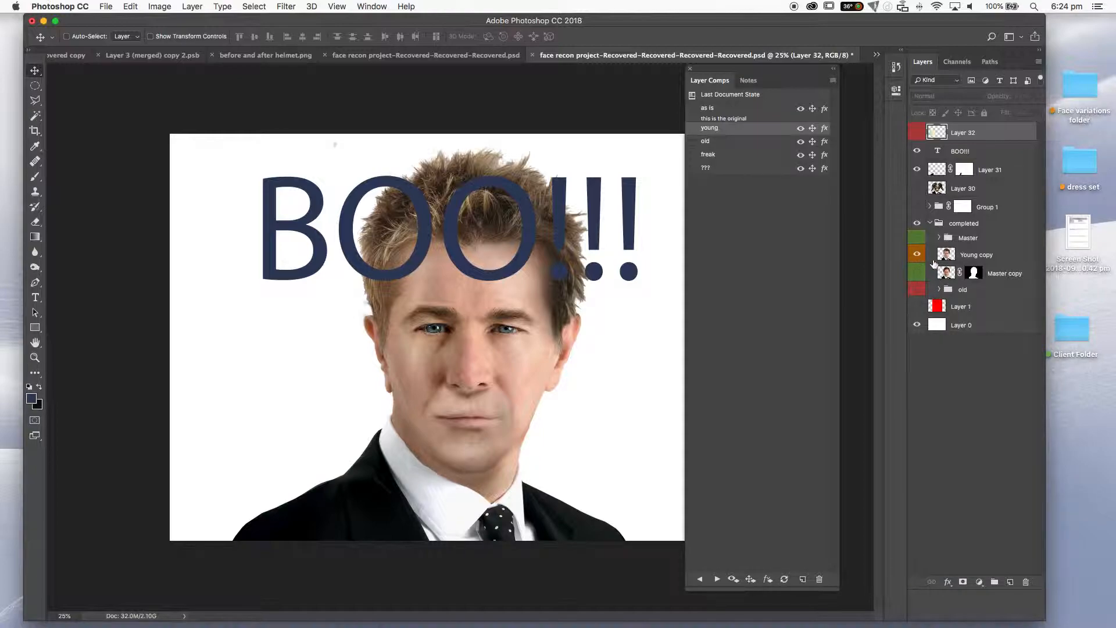
- Move the Young copy layer to the right of the canvas and save a new layer comp named "young right" with visibility, position and appearance
left_click(965, 256)
left_click_drag(414, 400, 630, 381)
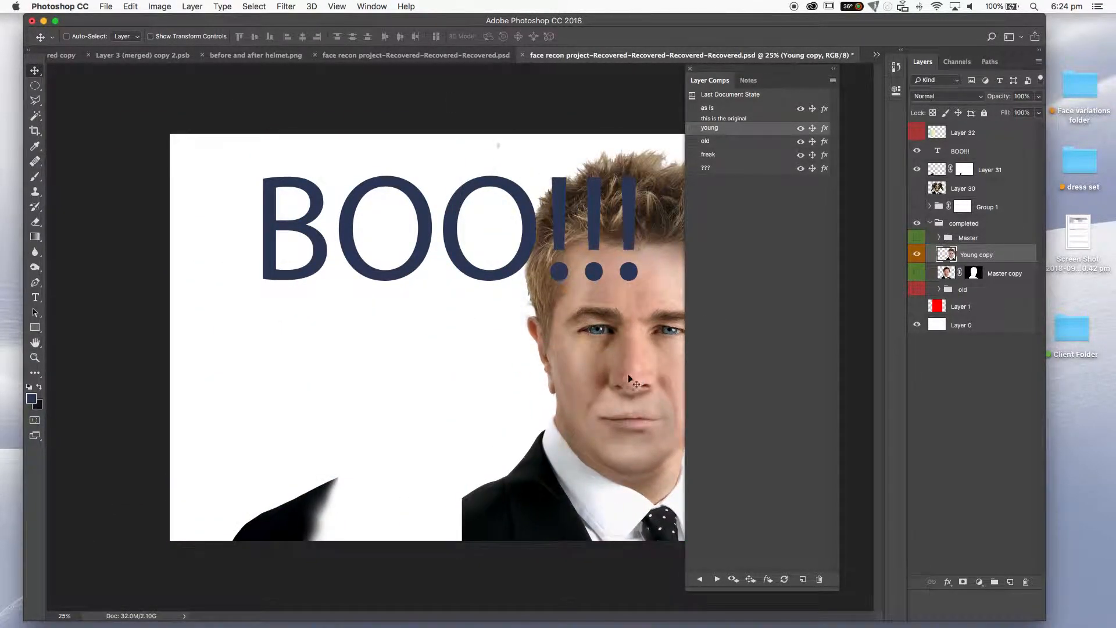
left_click(803, 579)
type("young right")
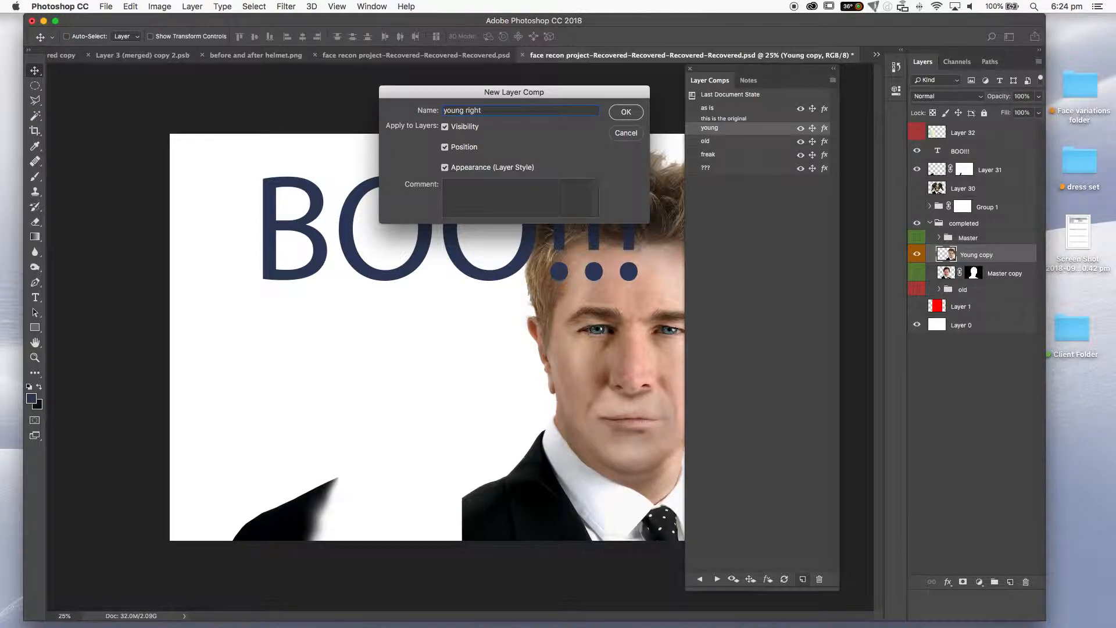
key("Return")
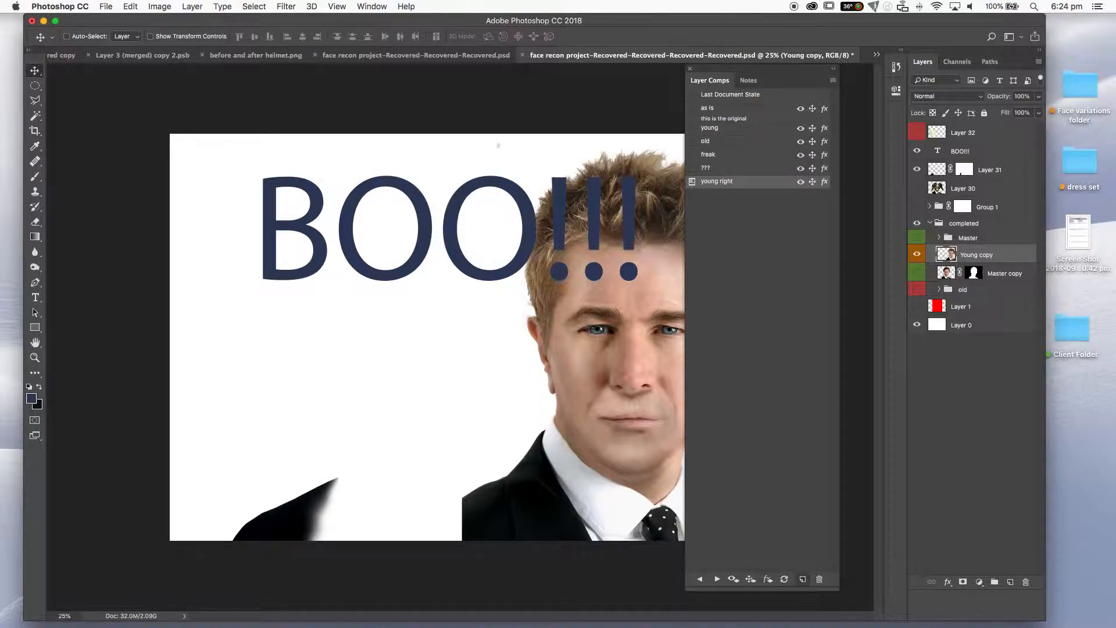
- Switch back and forth between the young and young right comps to compare the face's position and the BOO!!! text, finishing on young right
left_click(693, 128)
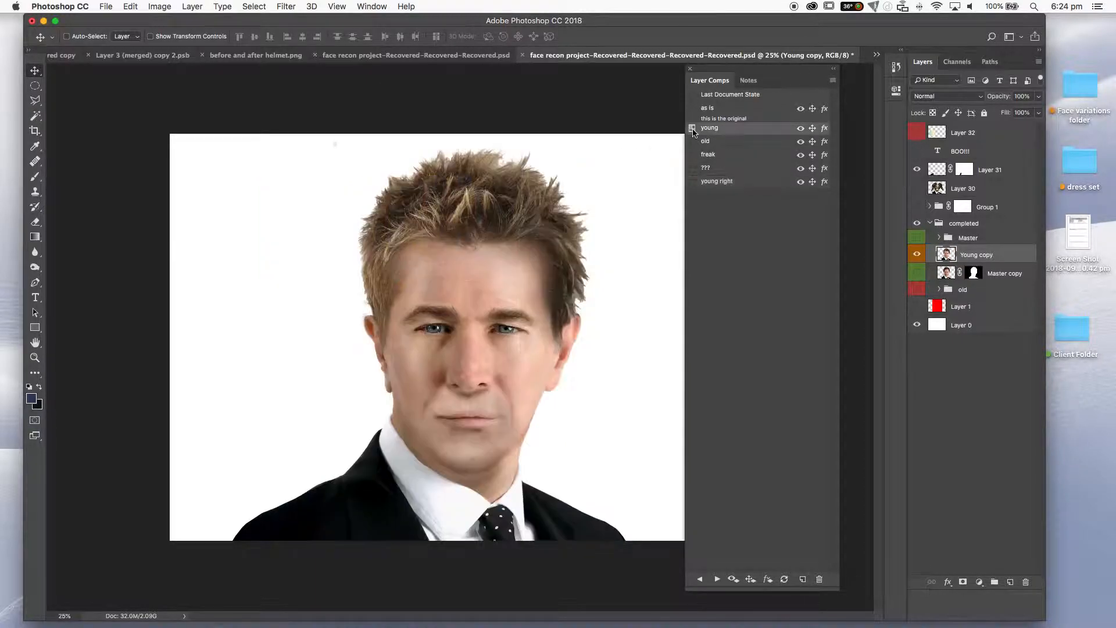
left_click(692, 182)
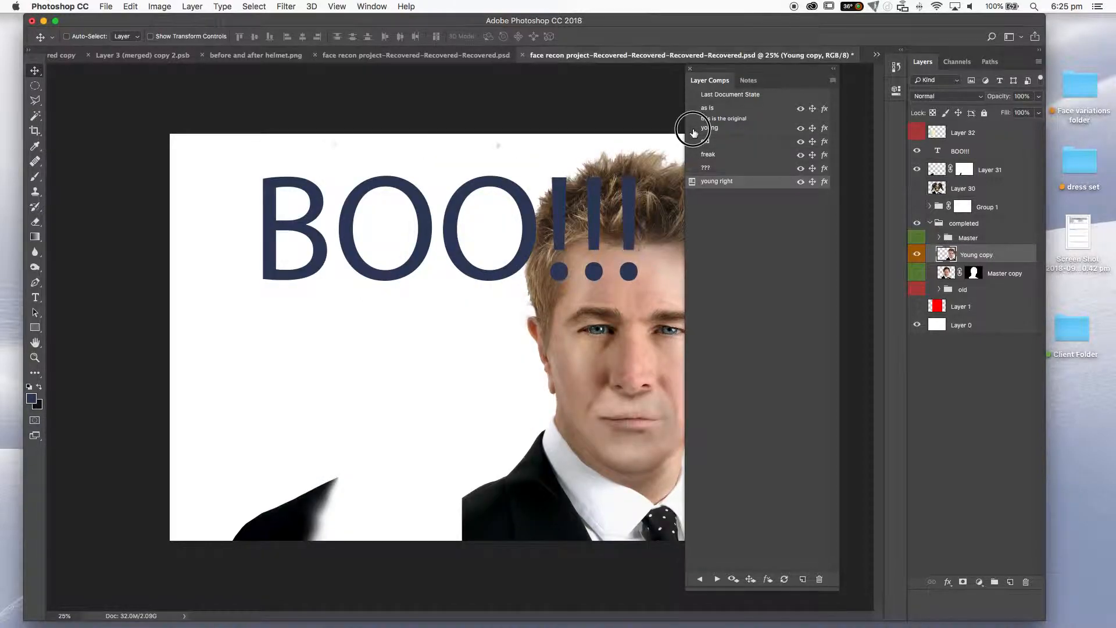
left_click(692, 129)
left_click(692, 182)
left_click(694, 130)
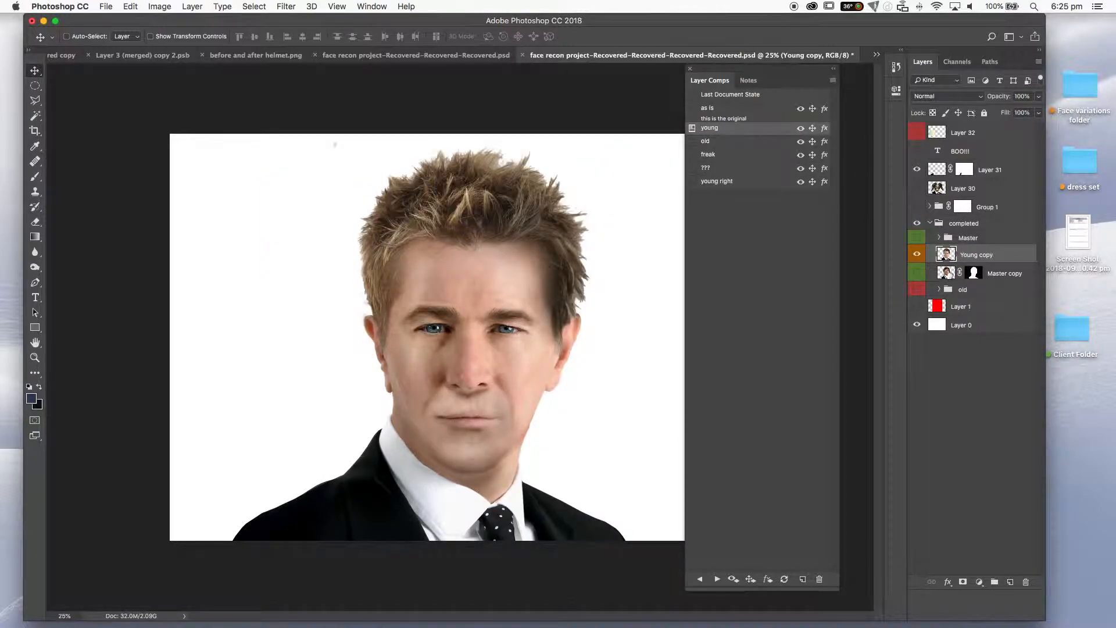
left_click(693, 182)
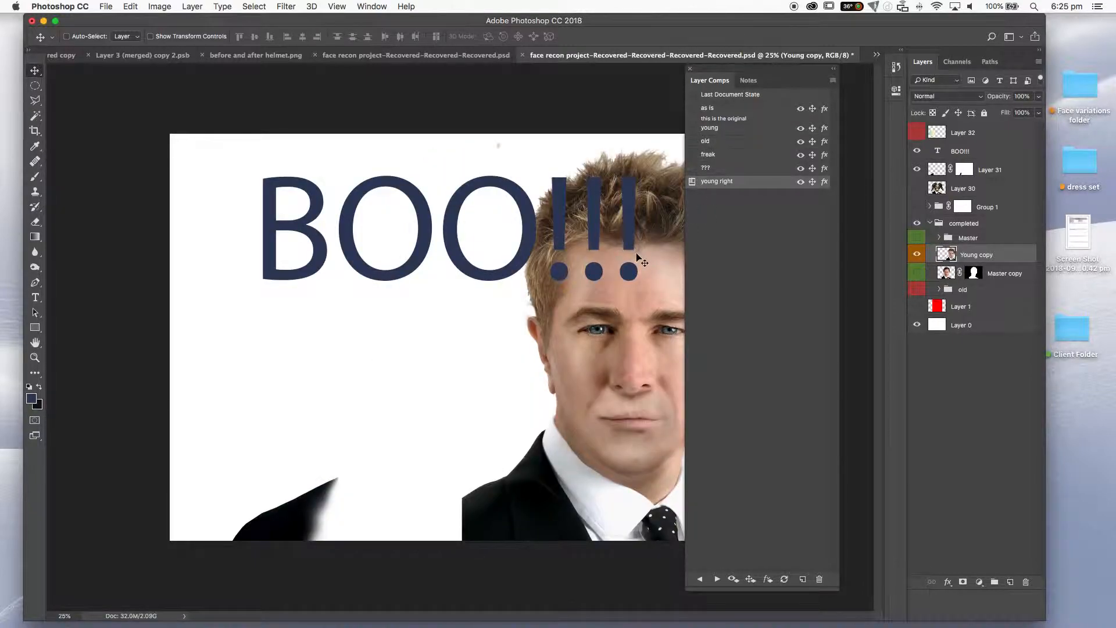
left_click(692, 130)
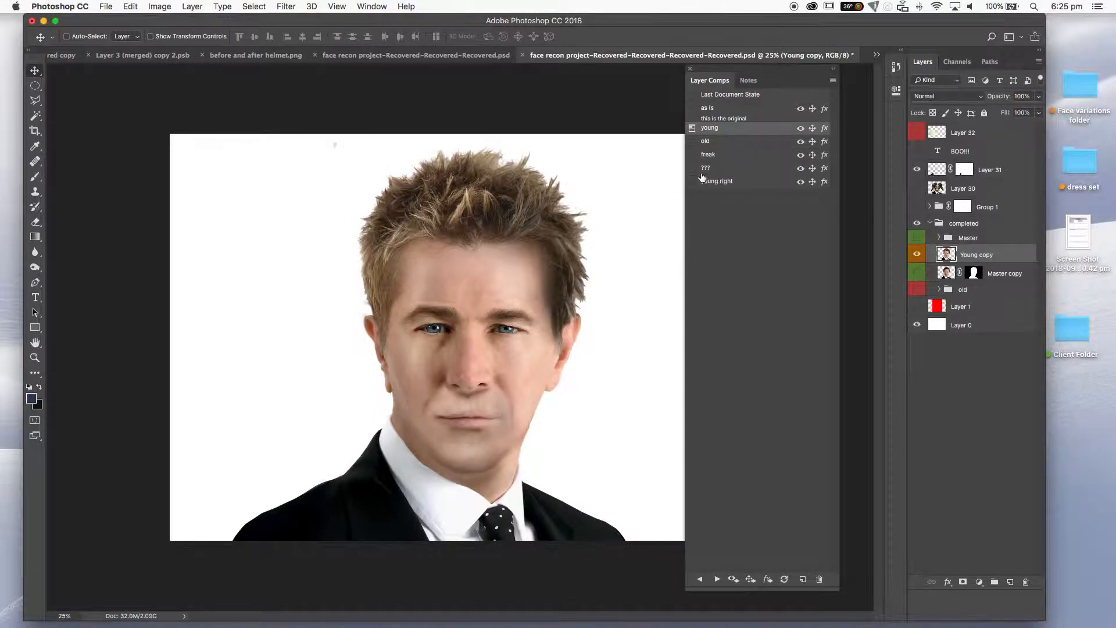
left_click(693, 181)
left_click(691, 129)
left_click(693, 184)
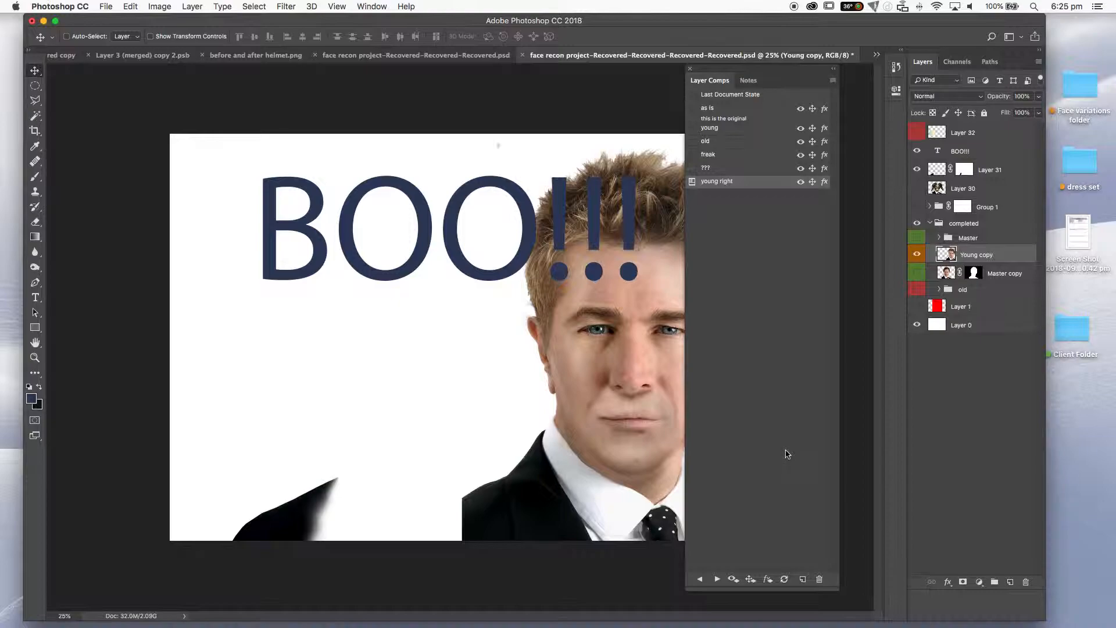
- Scale the Young copy layer to 55.62% and rotate it -45 degrees with Free Transform
key("super+t")
left_click_drag(465, 543, 466, 488)
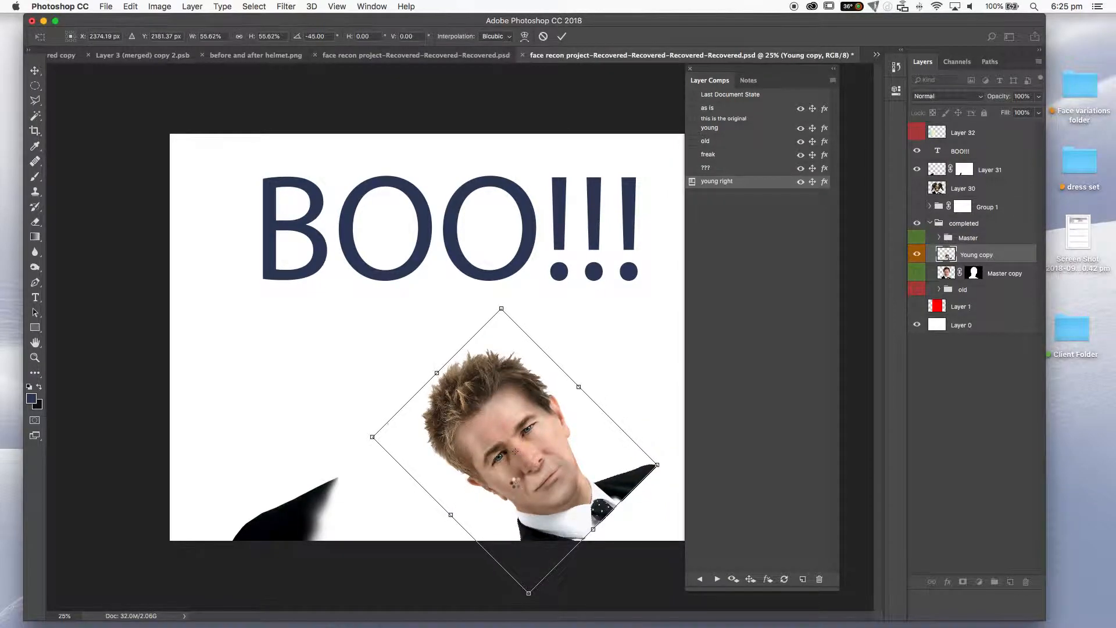
key("Return")
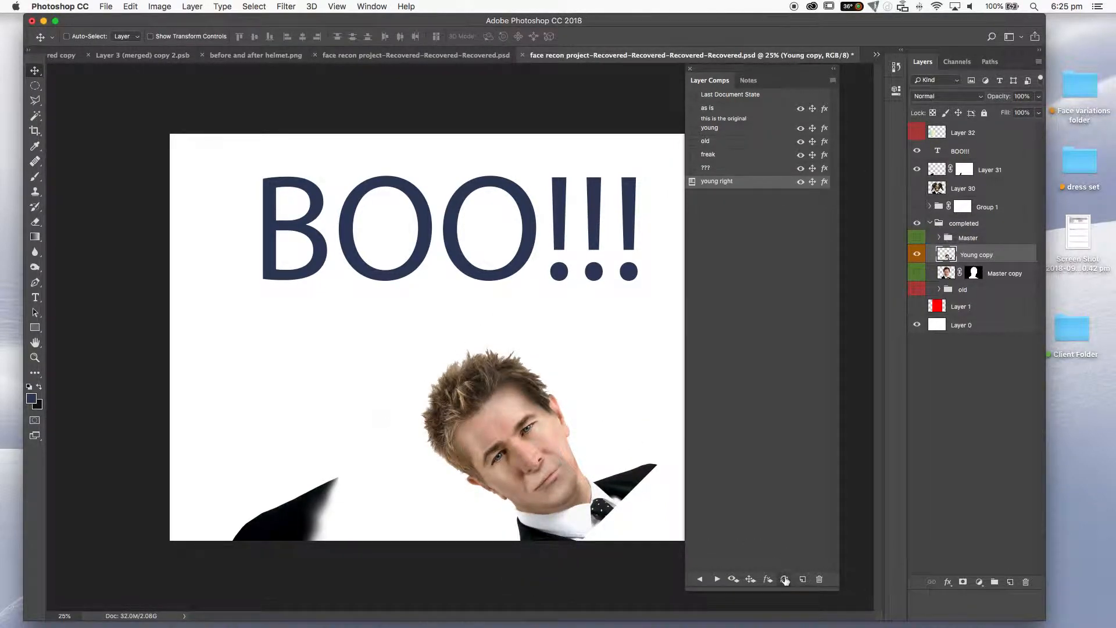
- Apply the young comp, toggle the Young copy layer's visibility, and move the tilted head up and slightly right, clear of the shoulder remnant
left_click(692, 128)
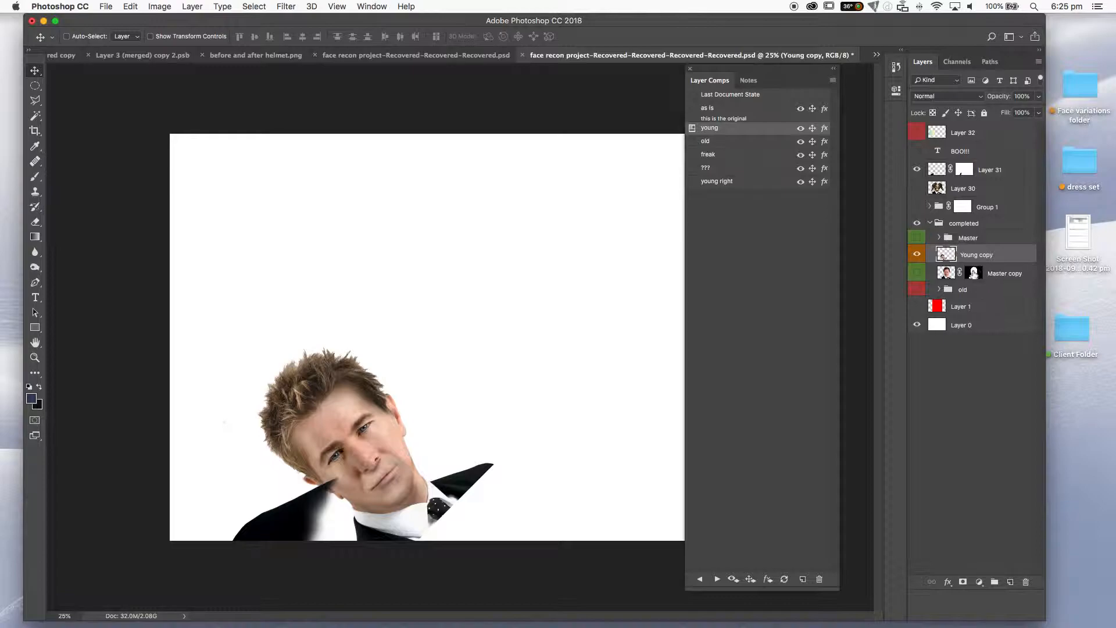
left_click(917, 255)
left_click(919, 255)
left_click_drag(335, 430, 367, 341)
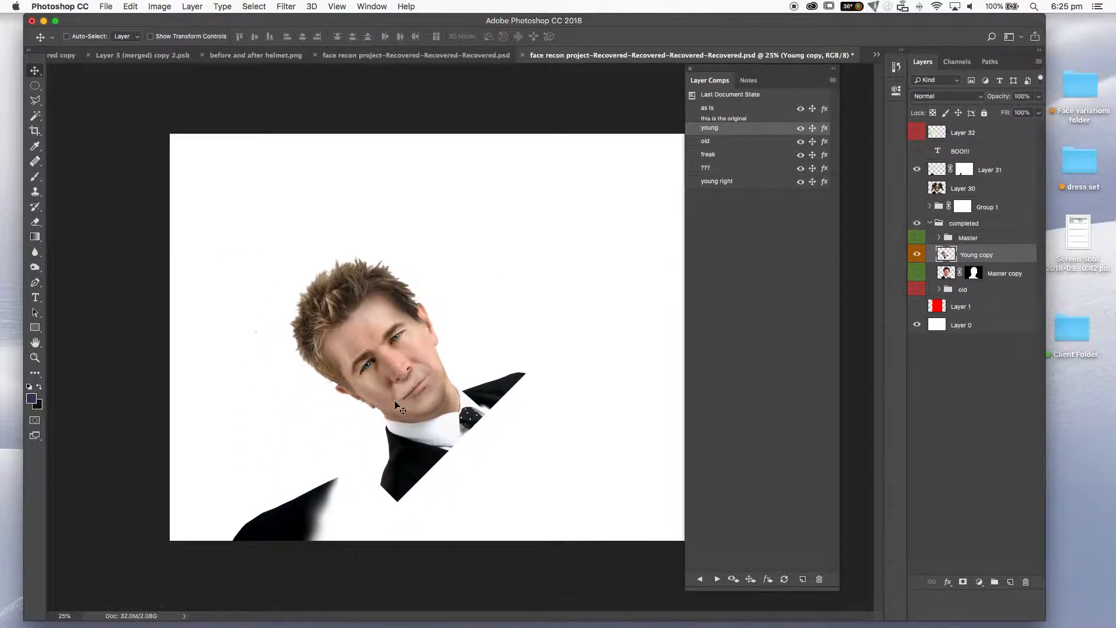
- Invert the colours of the Young copy layer
left_click(160, 7)
mouse_move(171, 39)
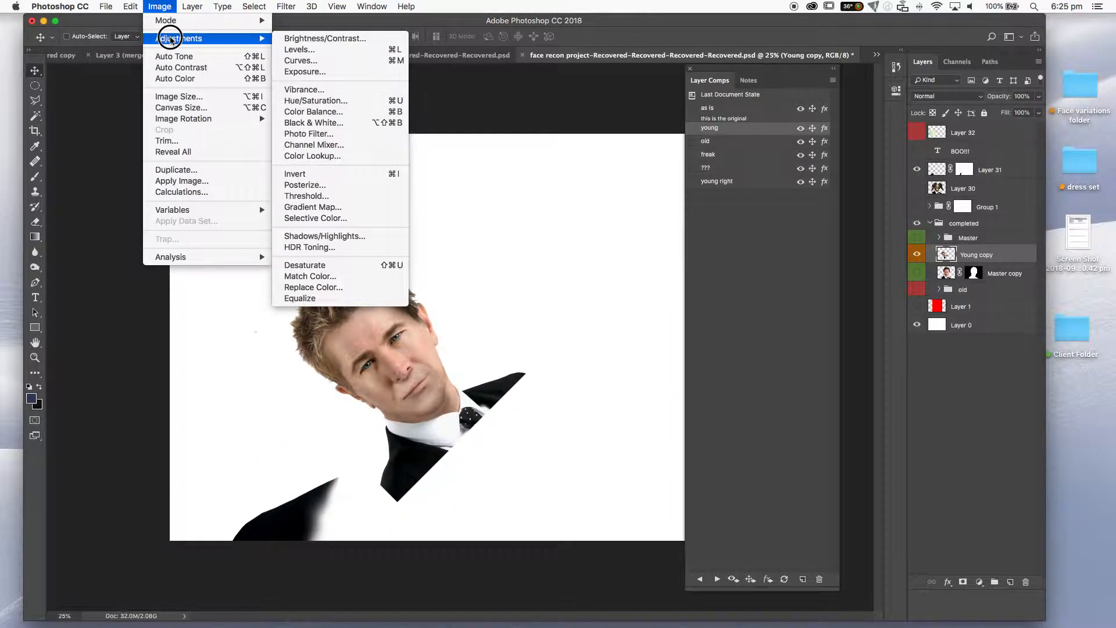
left_click(329, 175)
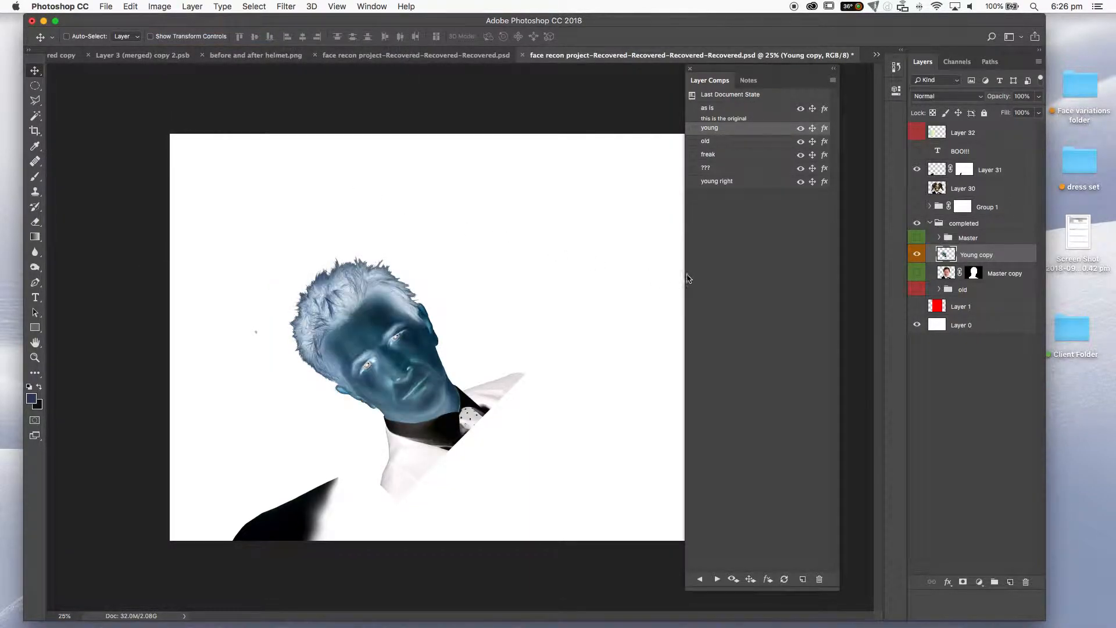
- Alternate between the young right, young and old comps to examine how the inverted colours carry across them, finishing on young right
left_click(712, 178)
left_click(692, 181)
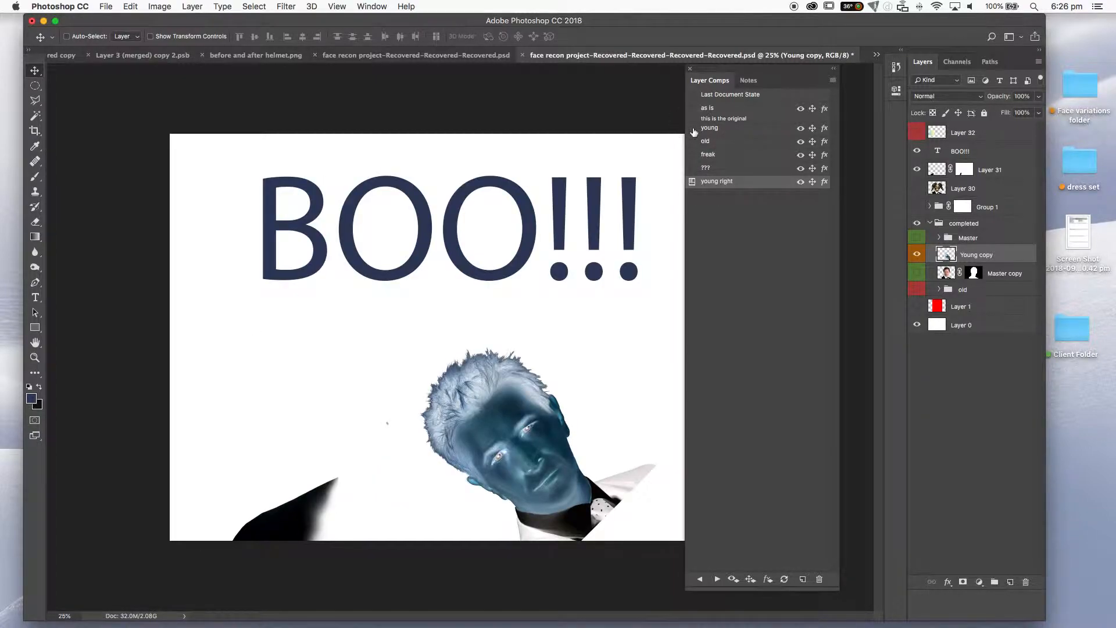
left_click(693, 129)
left_click(693, 181)
left_click(692, 141)
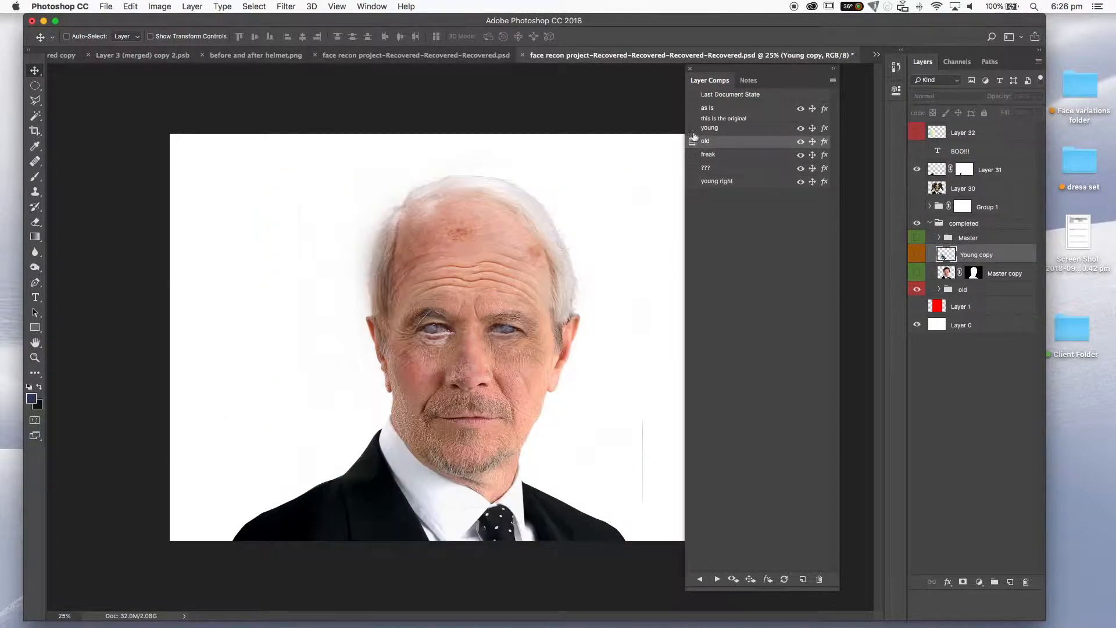
left_click(692, 128)
left_click(699, 183)
left_click(693, 182)
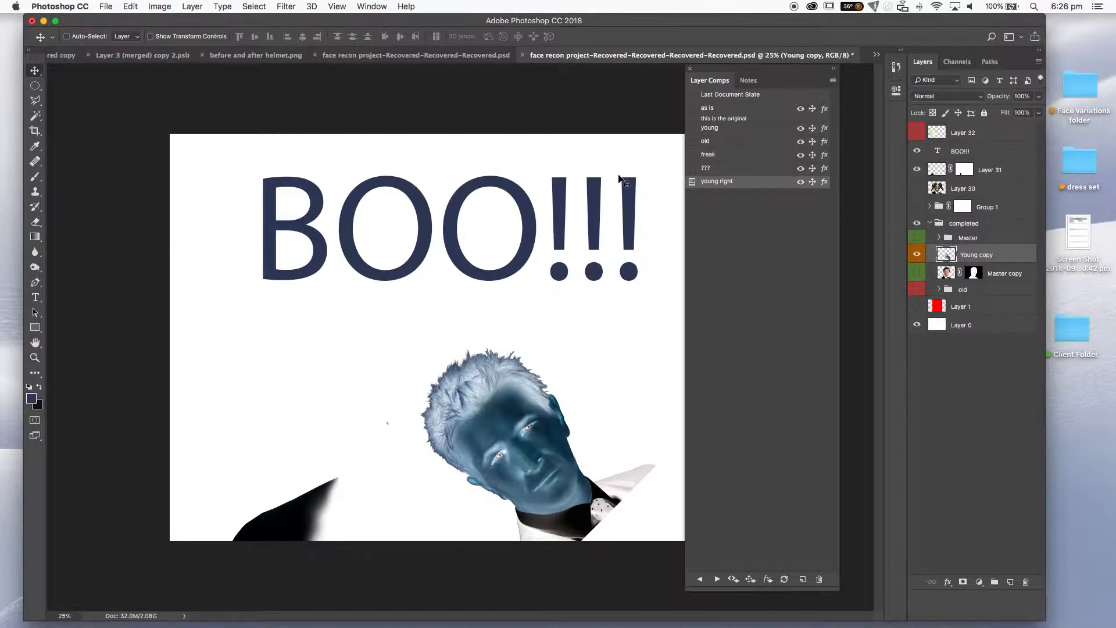
- Apply the ???, freak, old, young and as is comps in turn, and look through the old group's layers
left_click(692, 168)
left_click(691, 154)
left_click(691, 142)
left_click(692, 128)
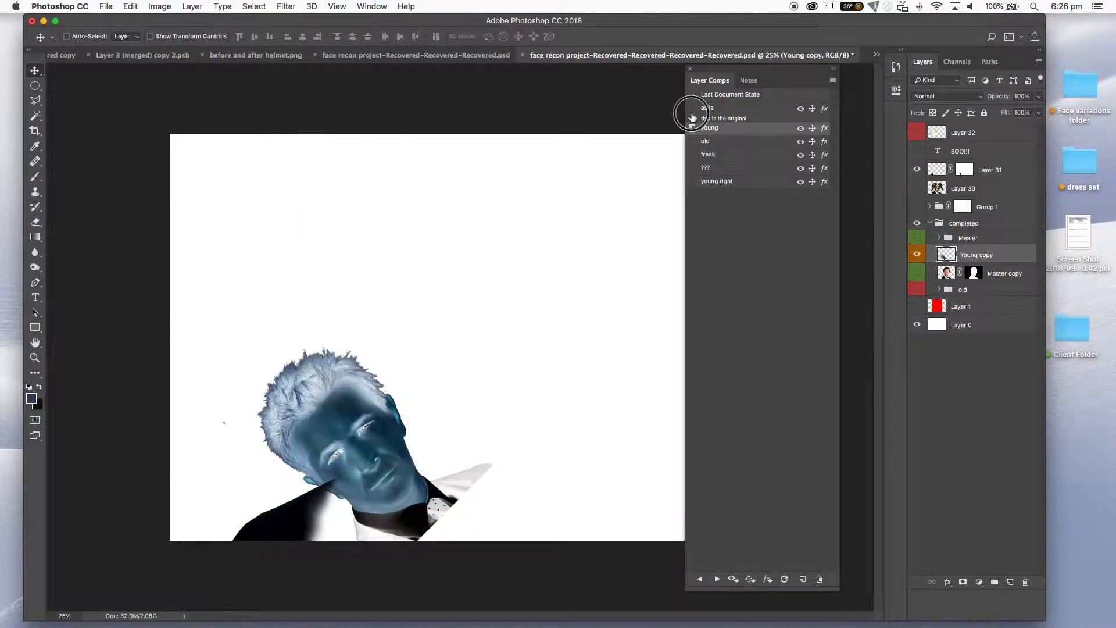
left_click(692, 109)
left_click(937, 290)
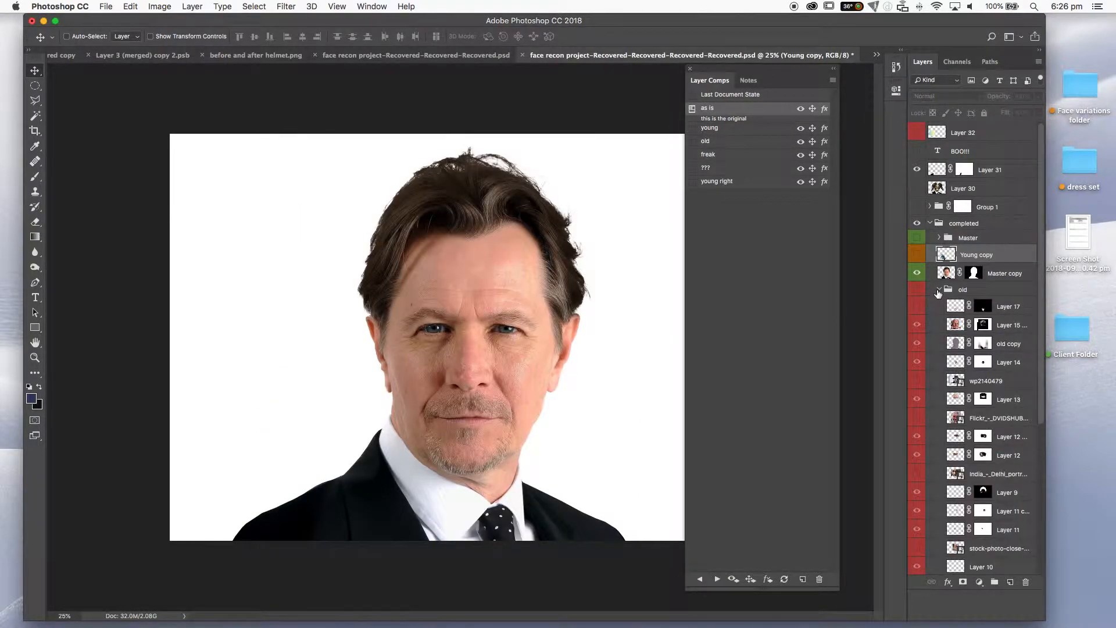
left_click(938, 290)
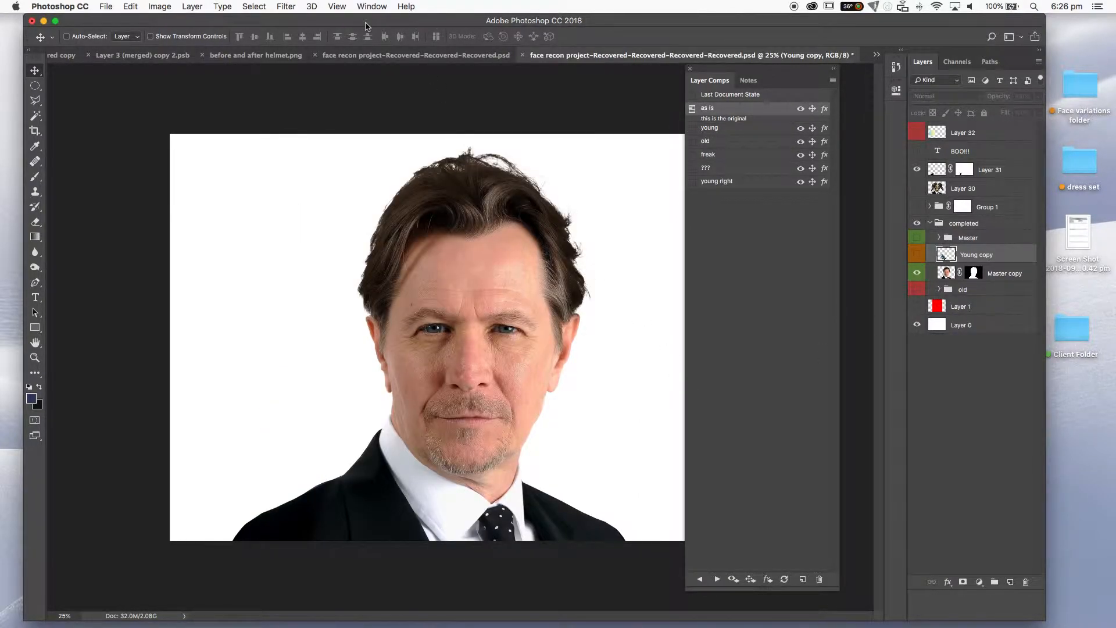
- Show all hidden layers and groups: Layer 30, Group 1, BOO!!!, Layer 32, old, Layer 1, Young copy and Master
left_click(917, 188)
left_click(917, 207)
left_click(917, 150)
left_click(917, 132)
left_click(917, 289)
left_click(917, 307)
left_click(917, 254)
left_click(917, 238)
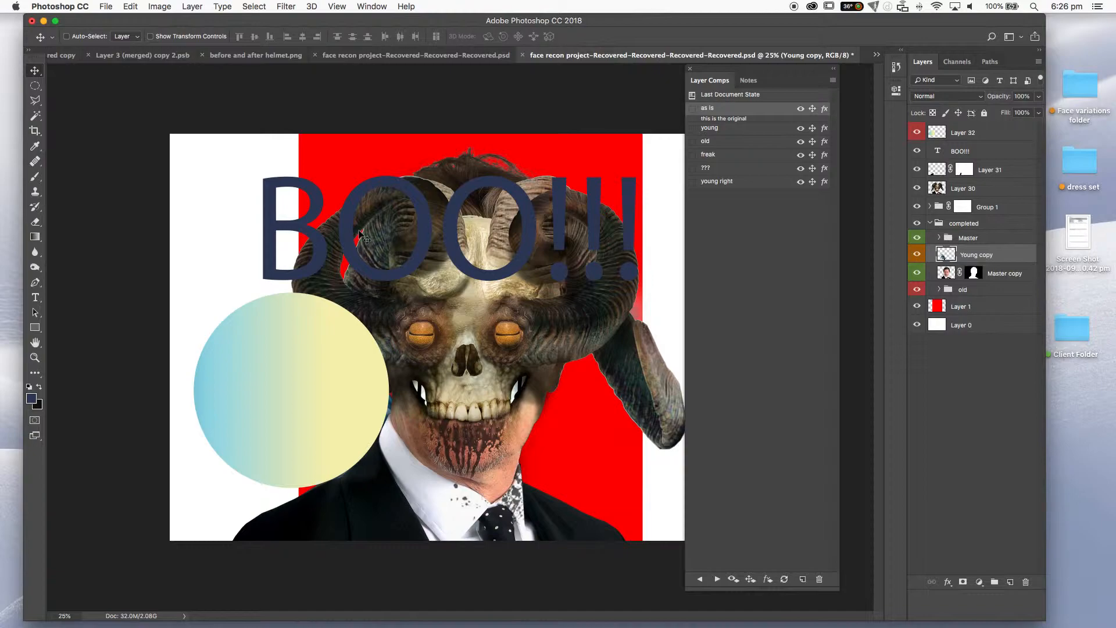
- Apply the young, old and freak comps in turn to check that each restores its own layer visibility
left_click(692, 129)
left_click(692, 141)
left_click(692, 154)
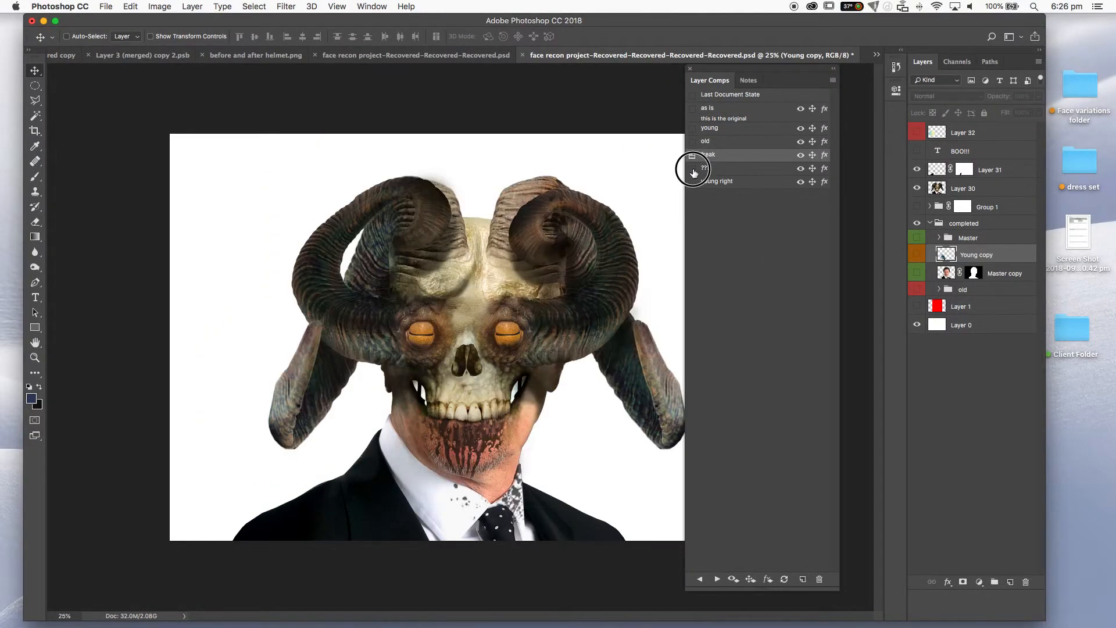